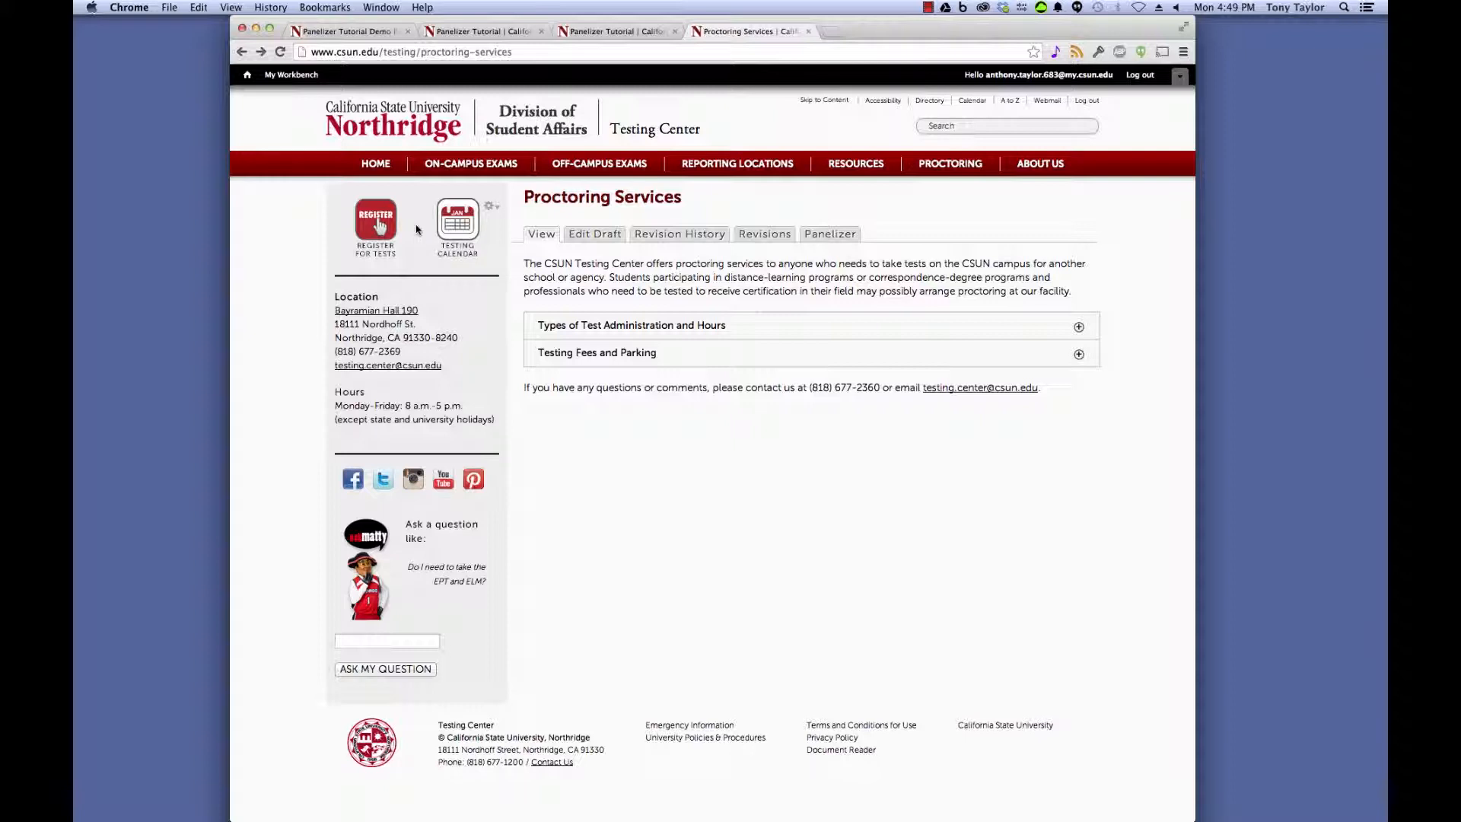
click(490, 211)
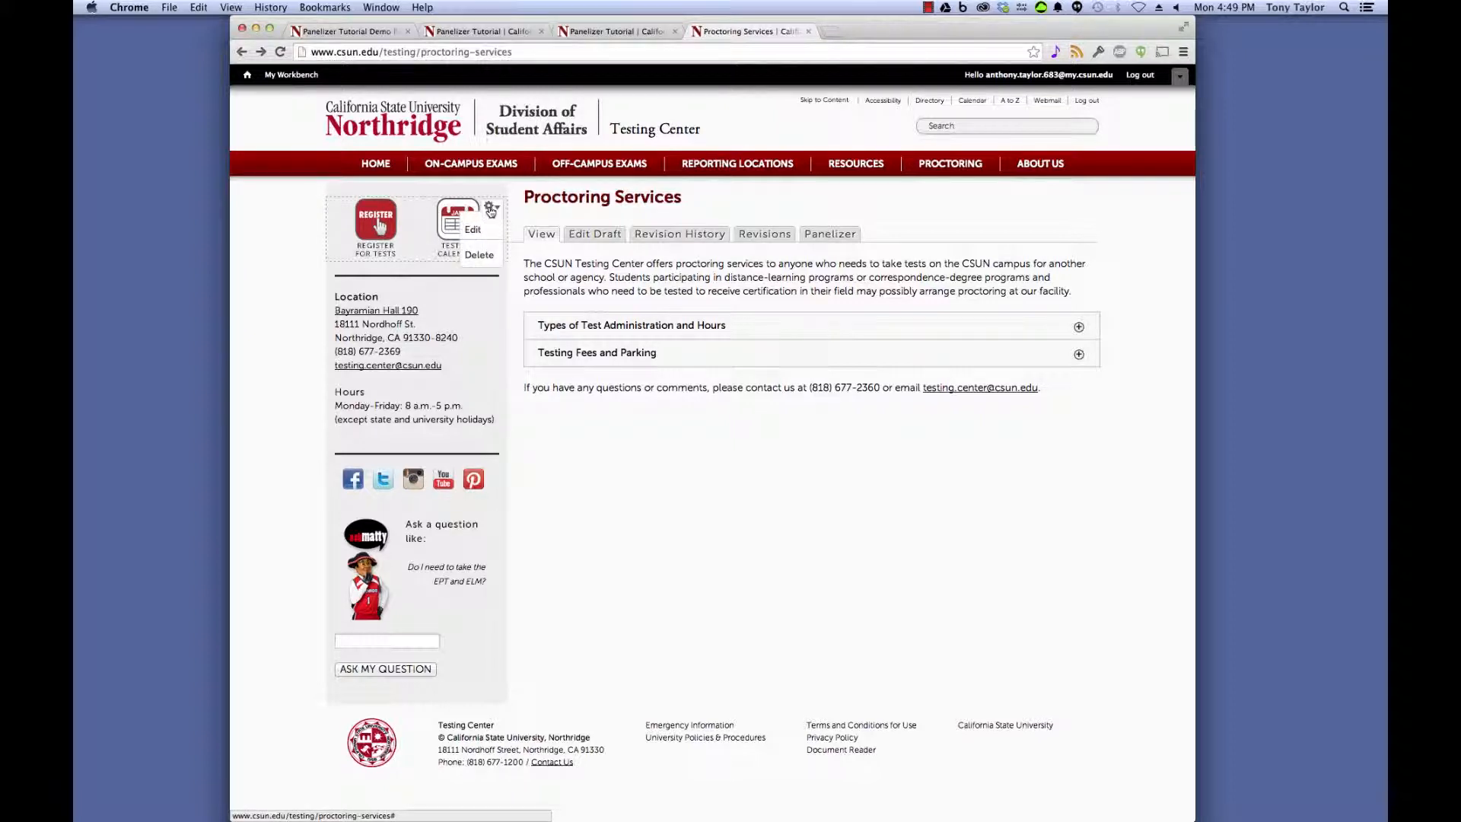
click(491, 211)
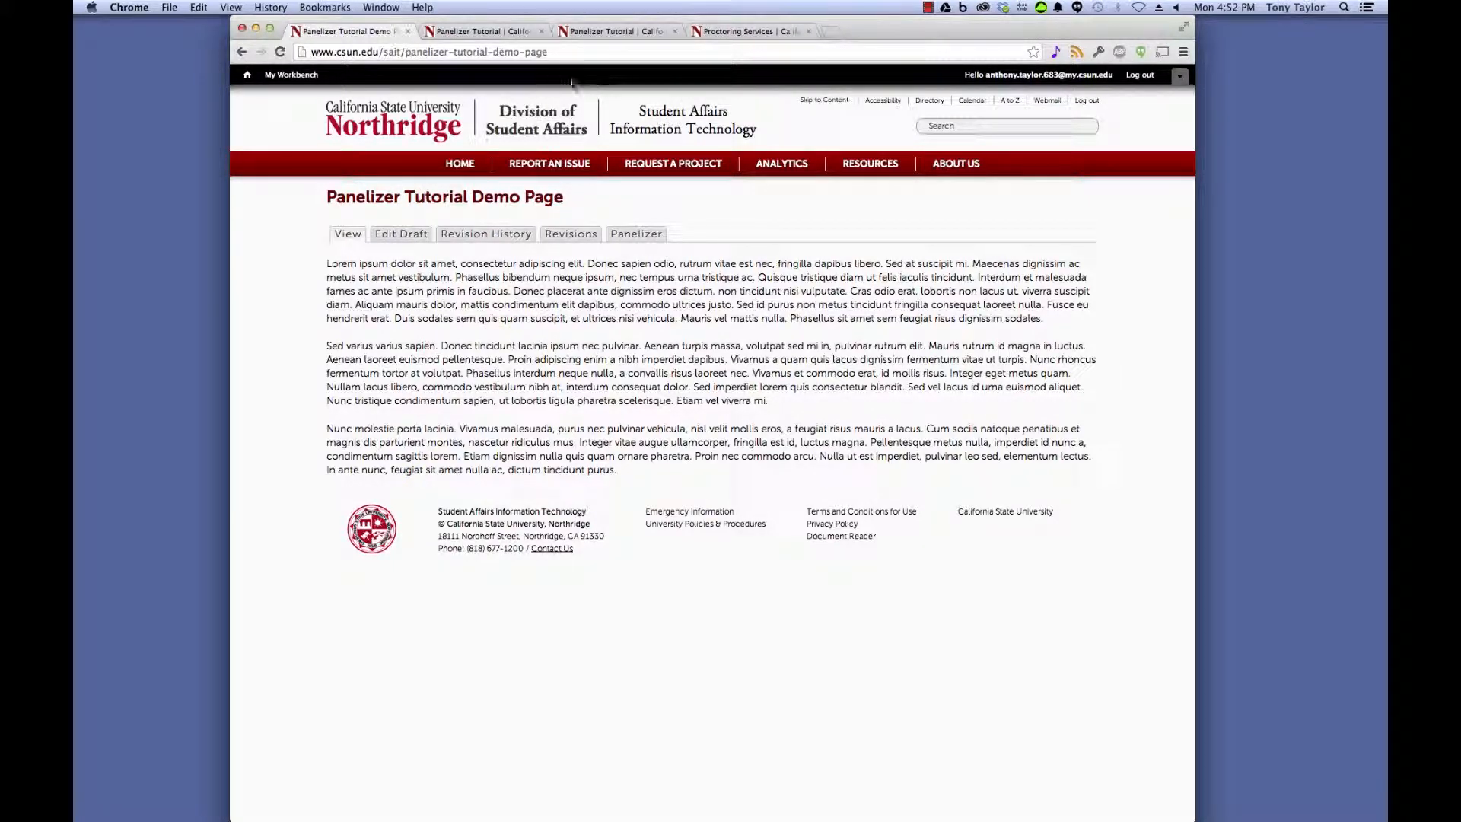
In the demo page's Panelizer content layout, add the Testing Center Quick Links *new* block to the Left sidebar in Full view mode.
click(634, 235)
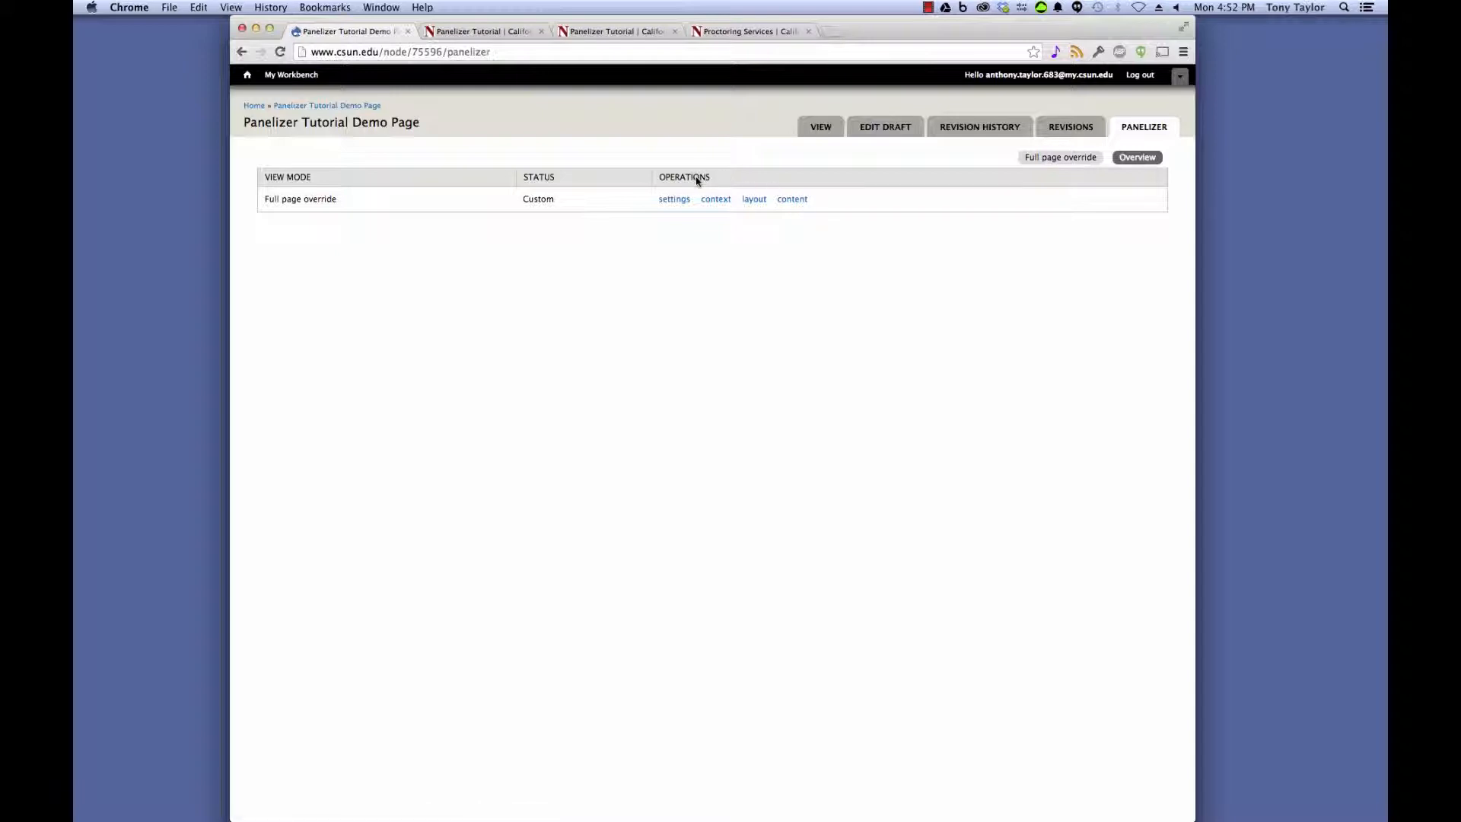
click(794, 201)
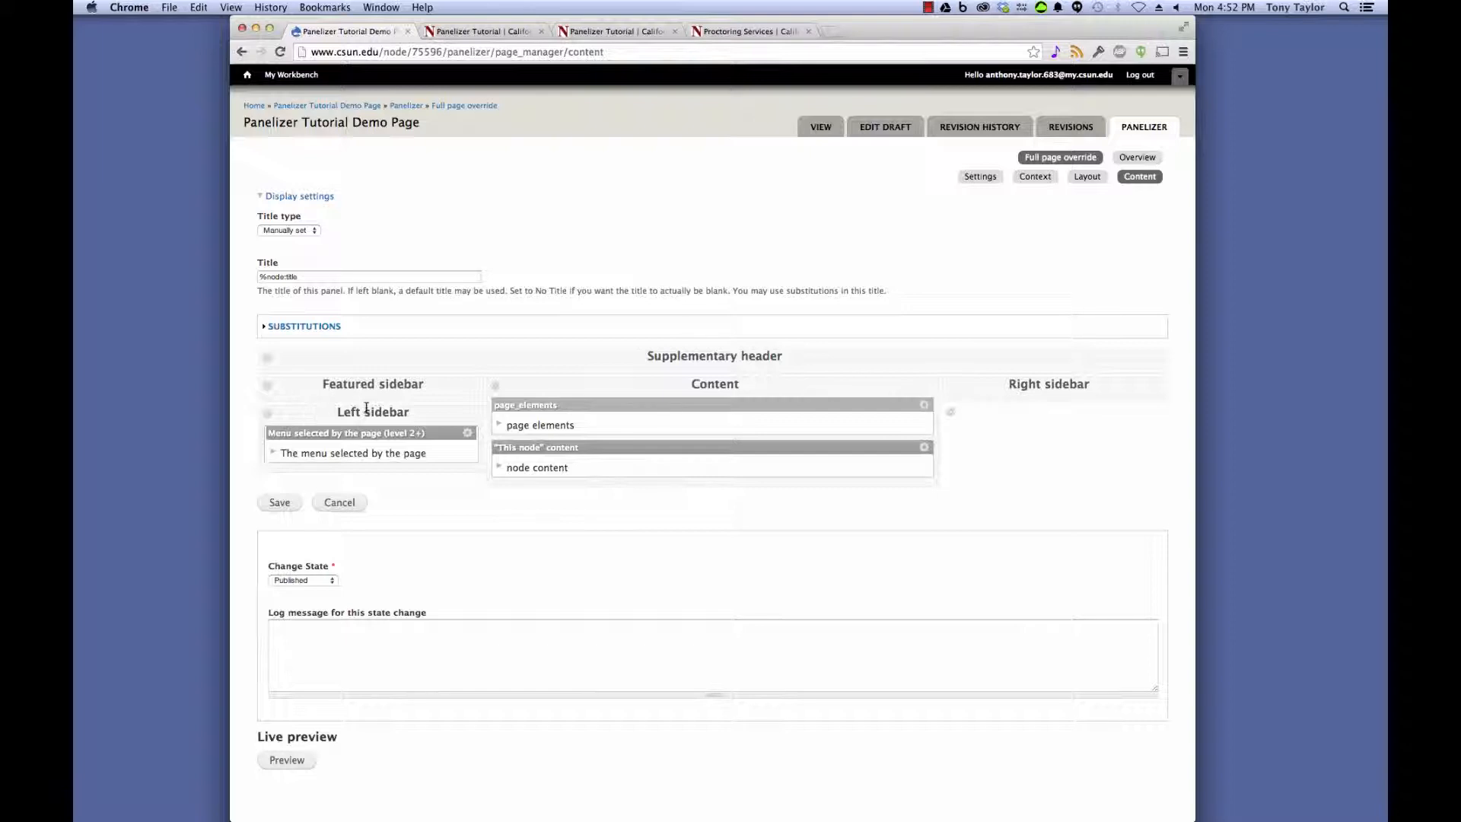
click(267, 418)
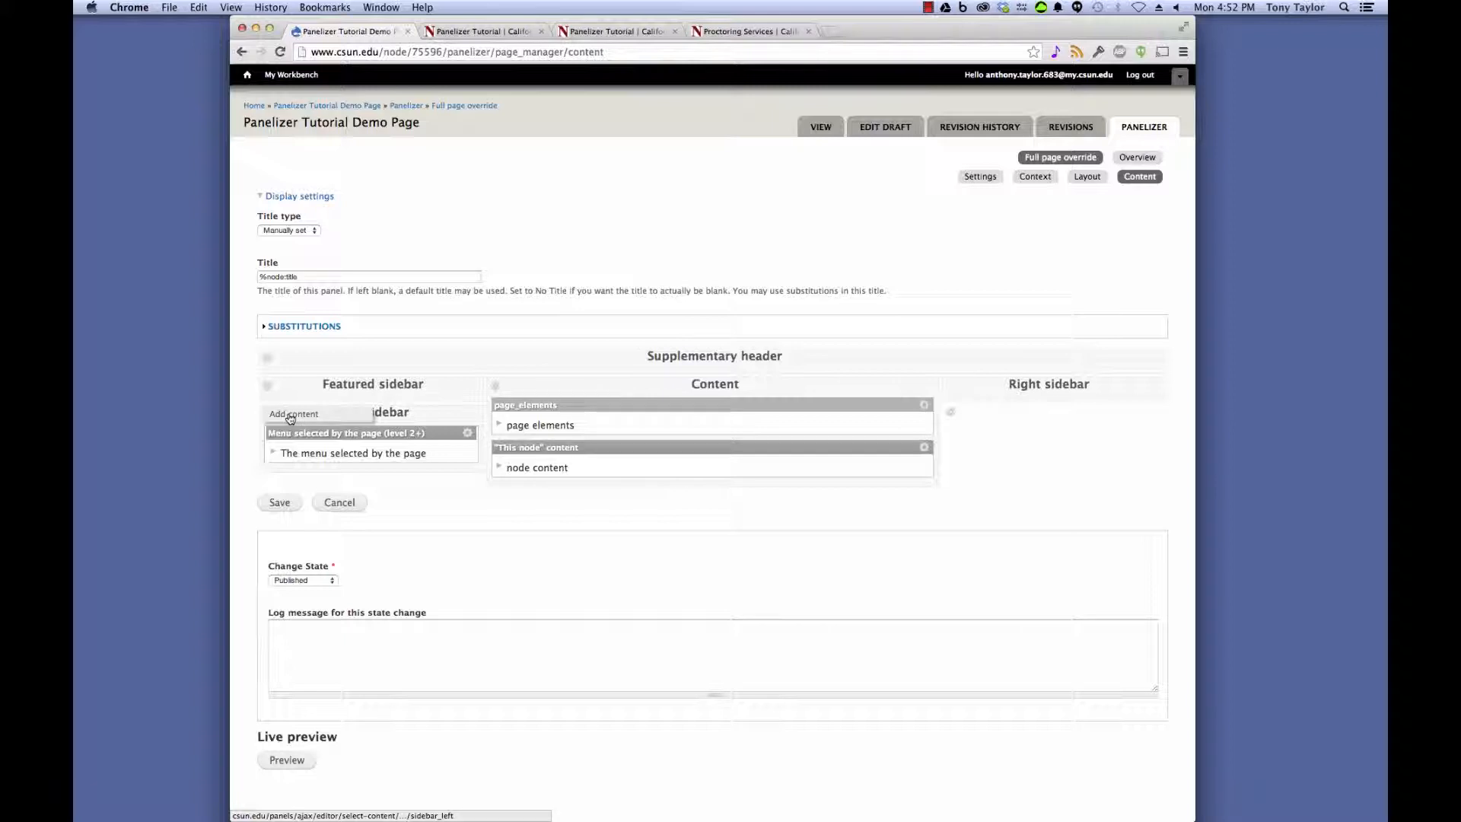
click(290, 416)
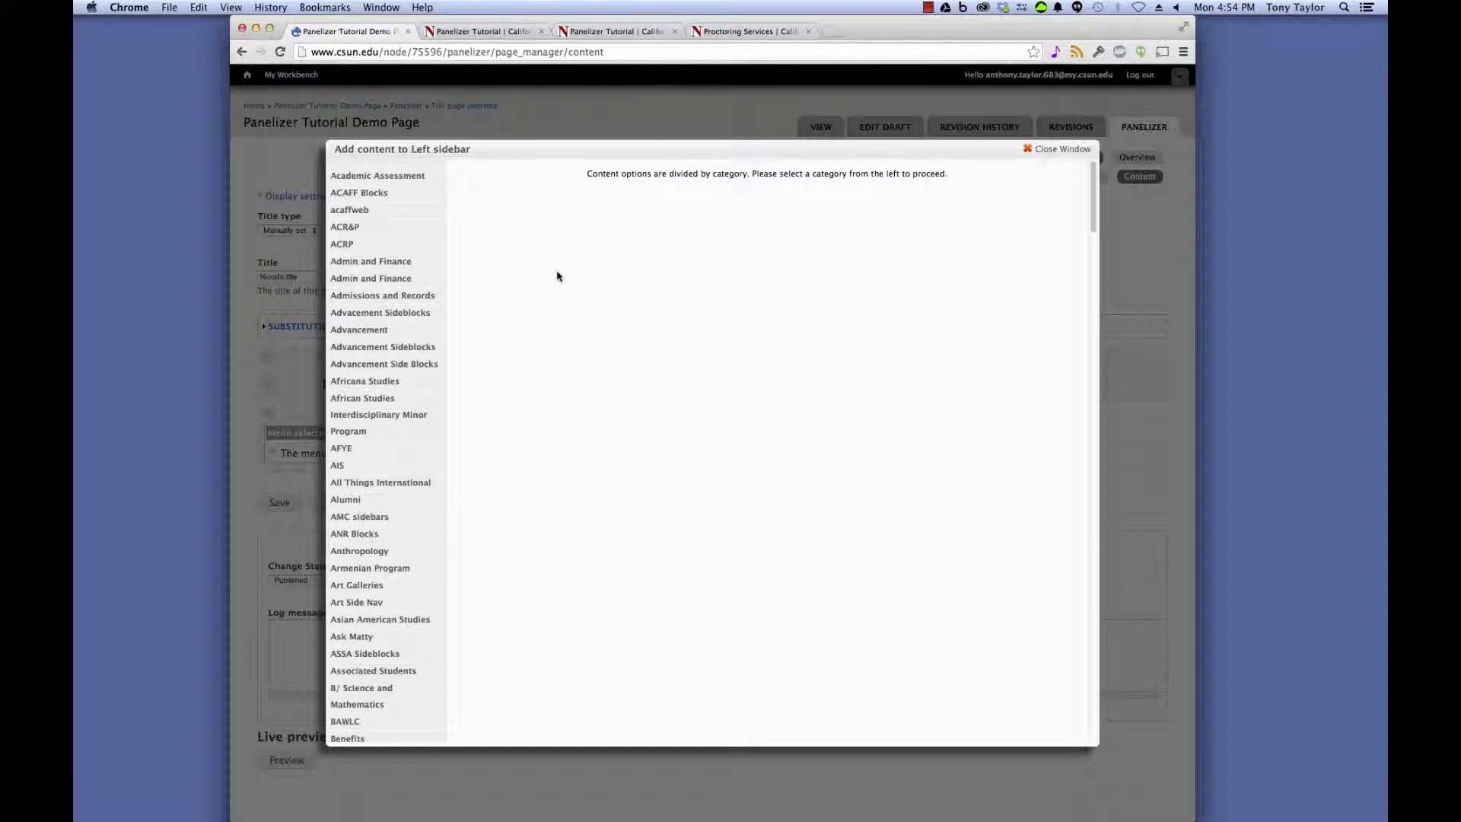
scroll(557, 276, down, 20)
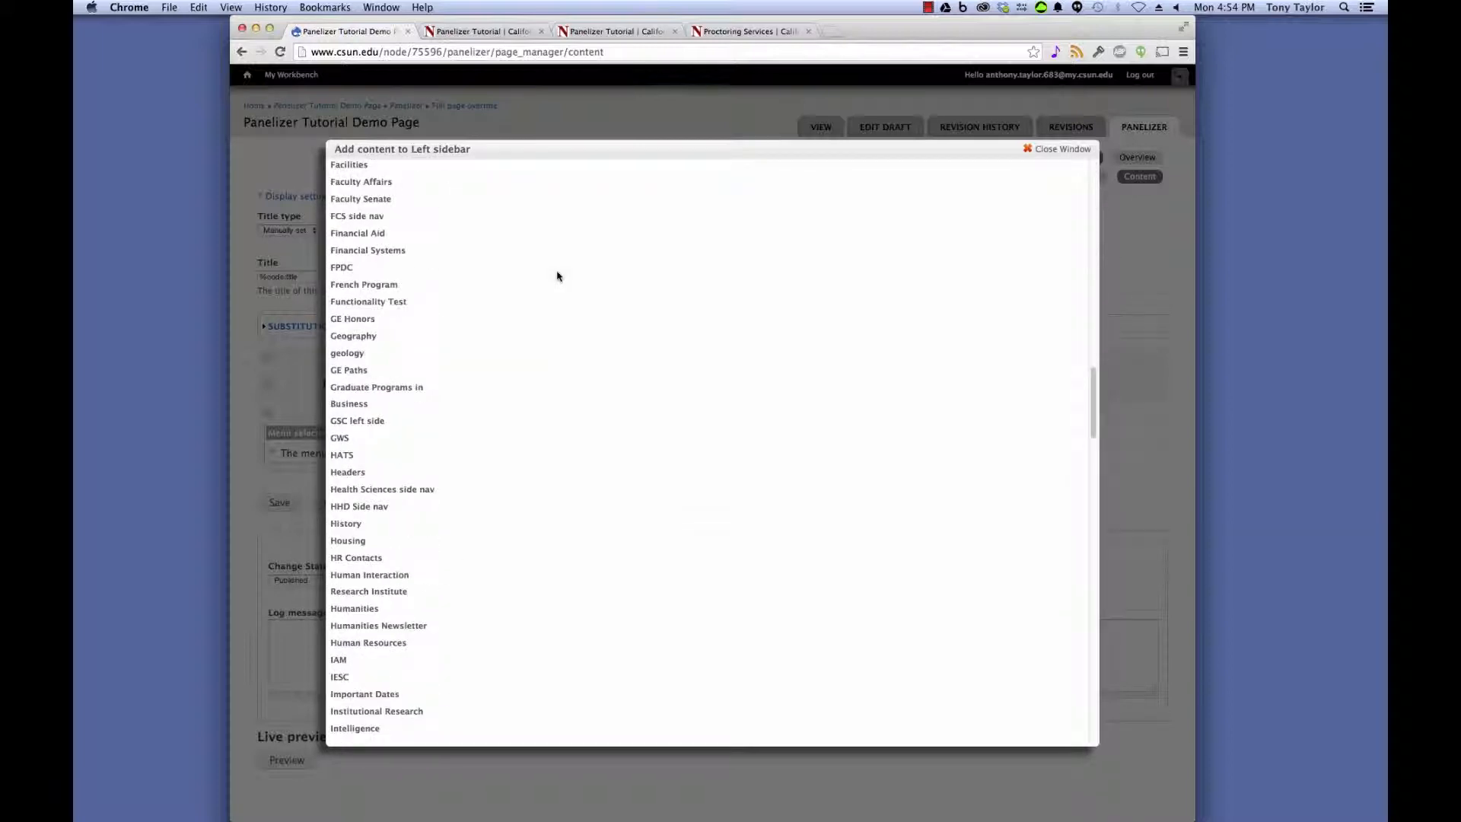
scroll(557, 276, down, 15)
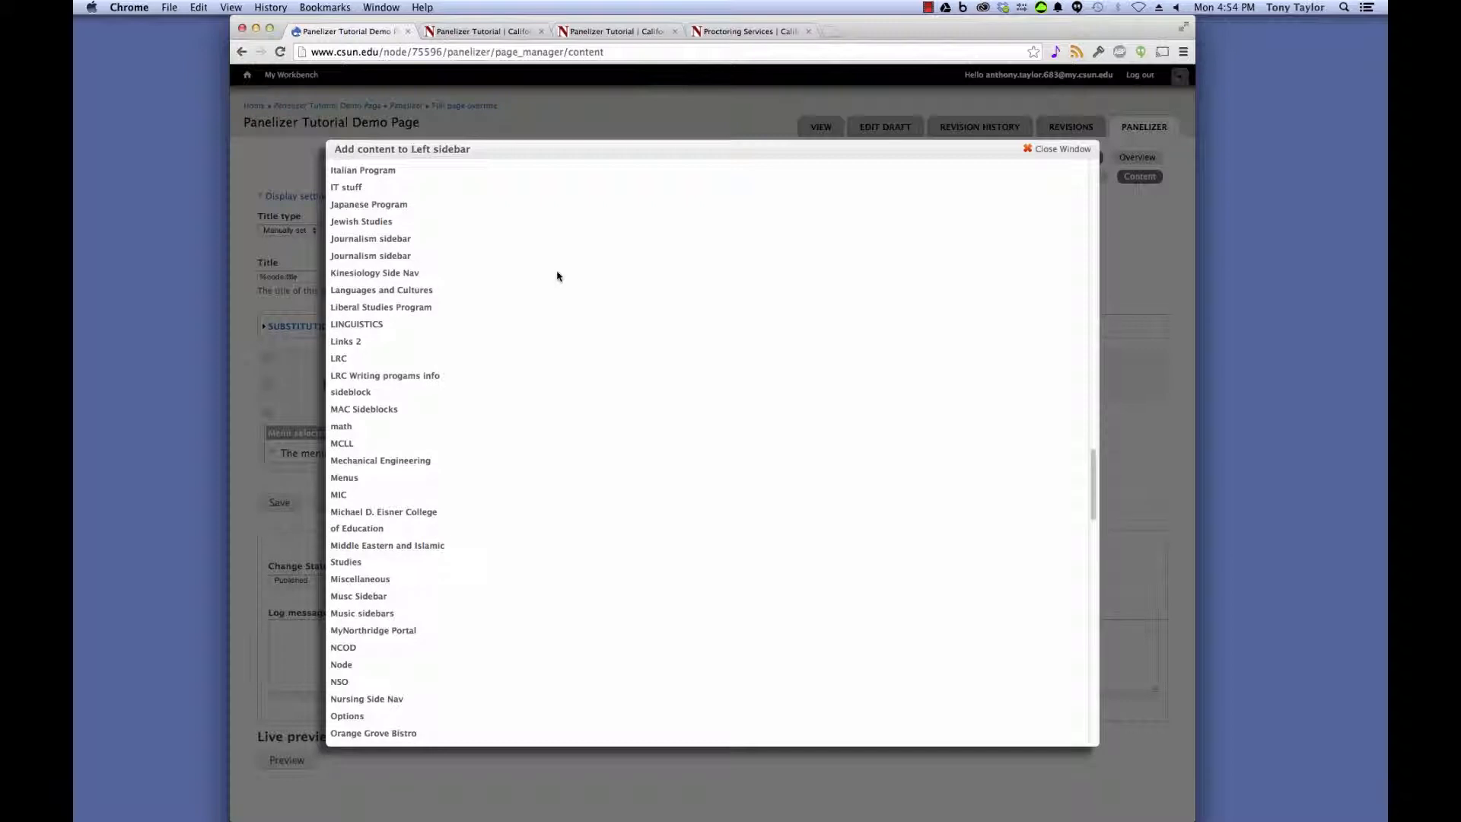
scroll(557, 276, down, 15)
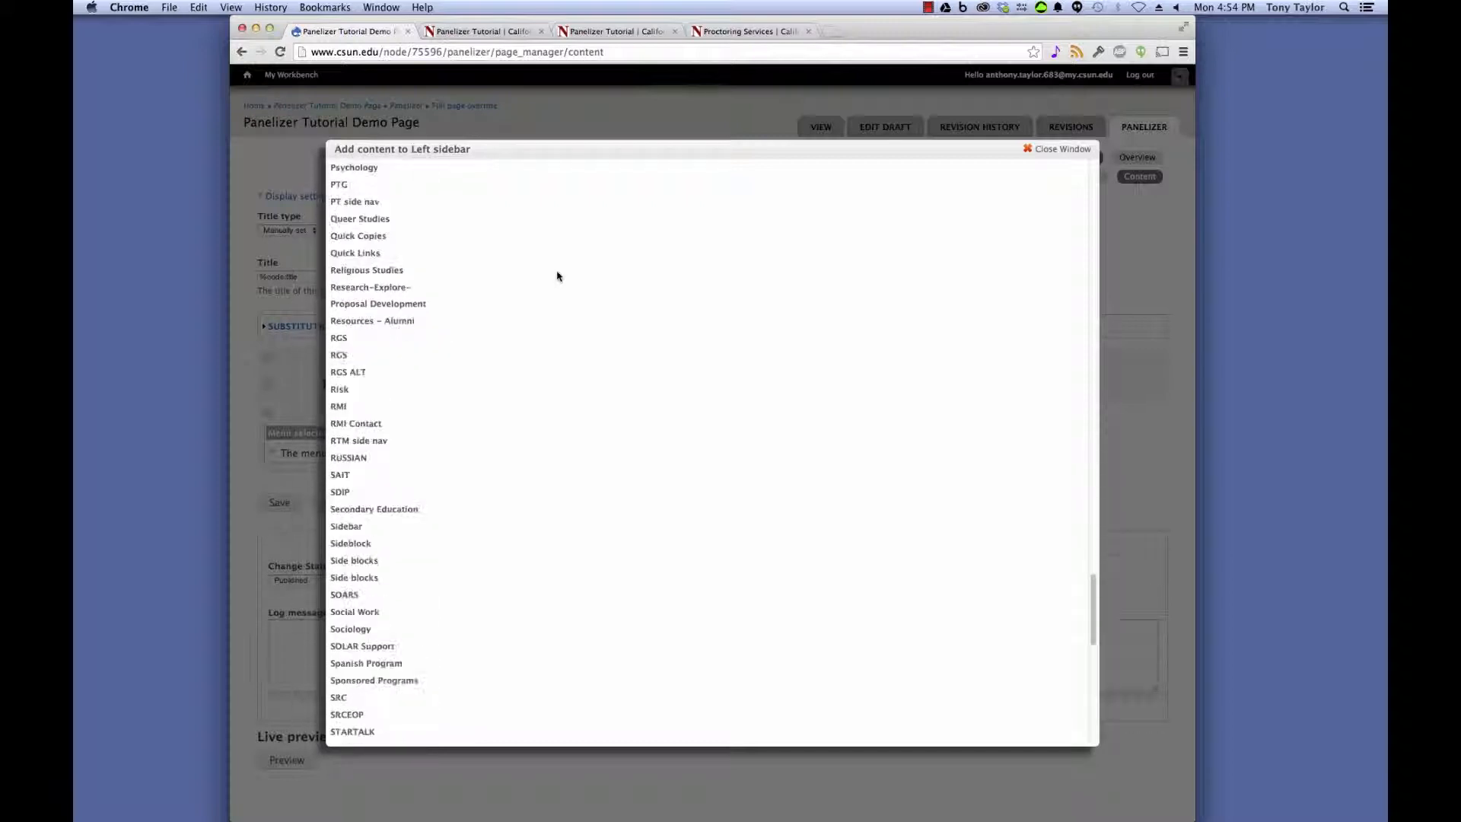
scroll(557, 276, down, 10)
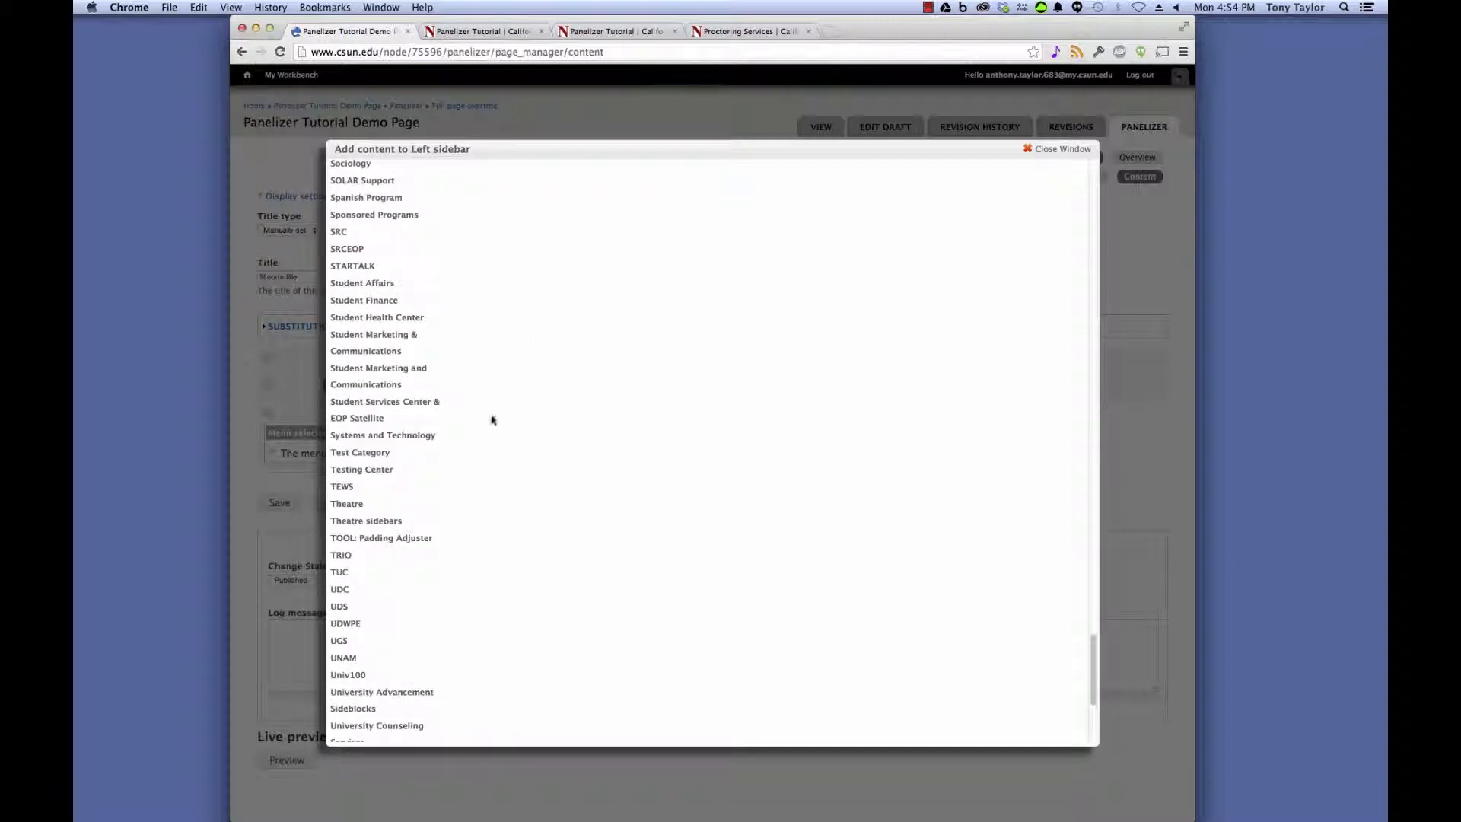
click(374, 472)
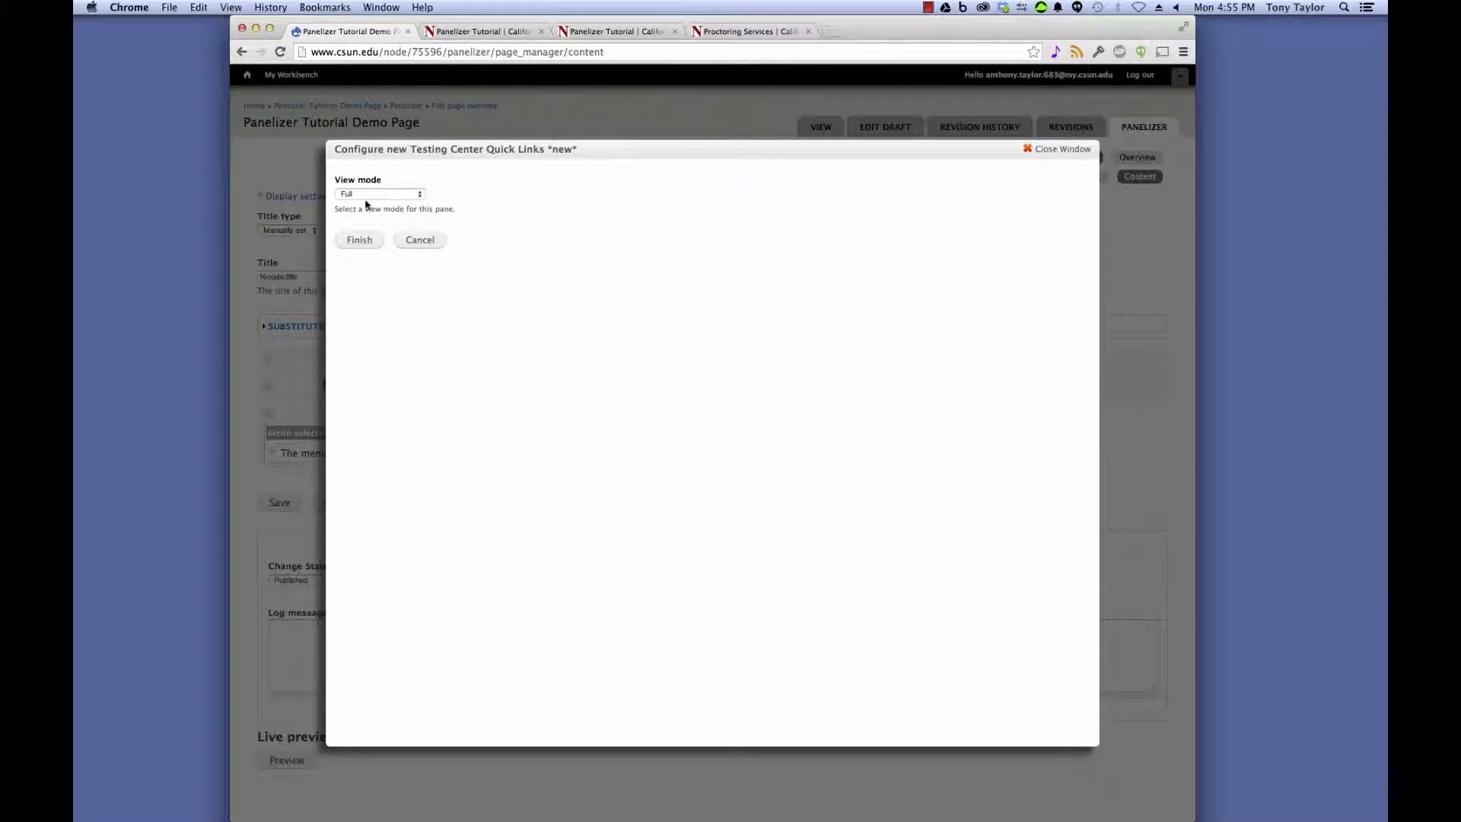
click(356, 245)
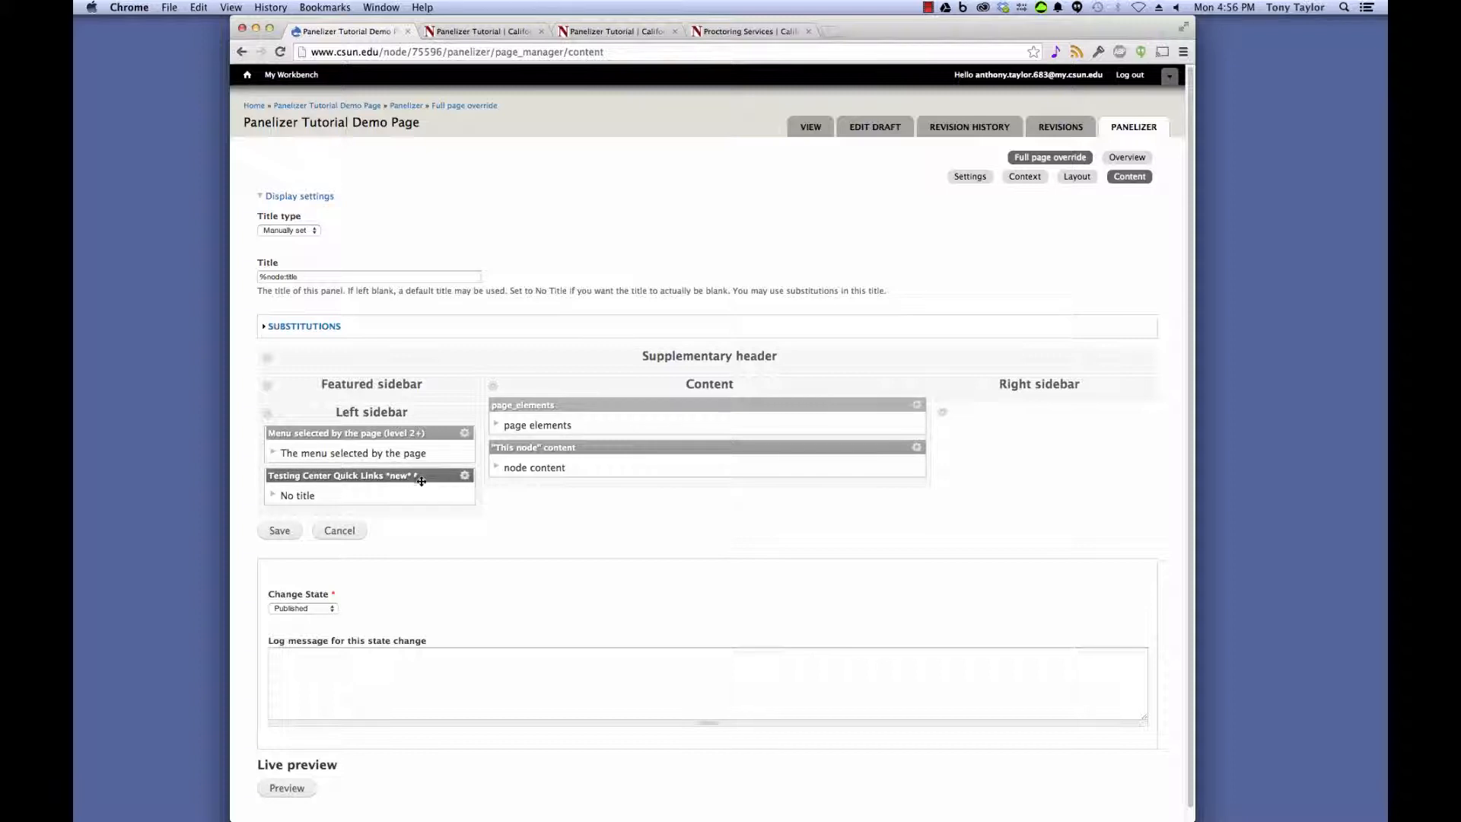
Add the Testing Center Location and Hours block to the Left sidebar in Full view mode.
click(269, 418)
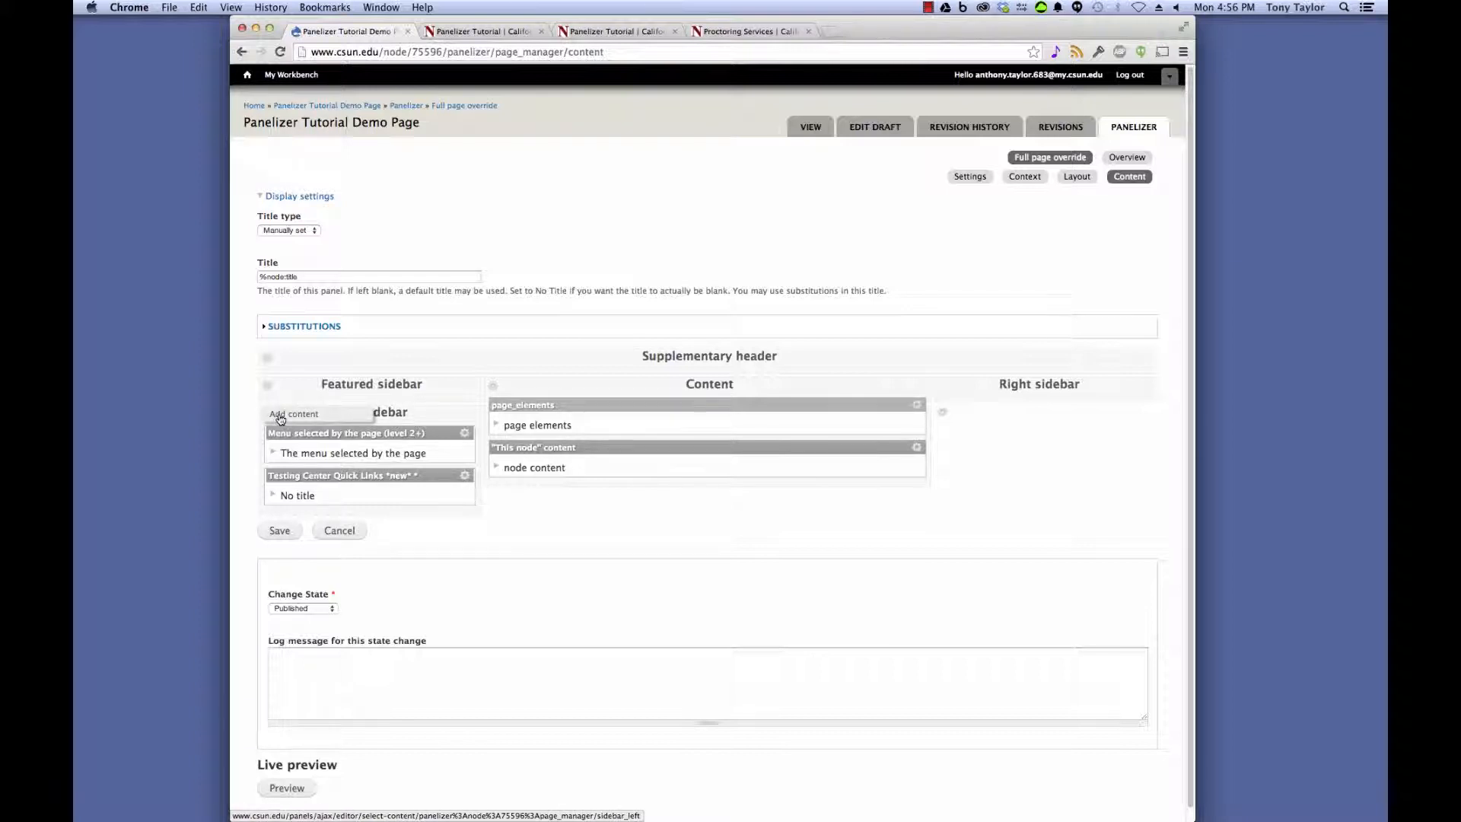
click(278, 416)
scroll(494, 448, down, 15)
scroll(488, 453, down, 15)
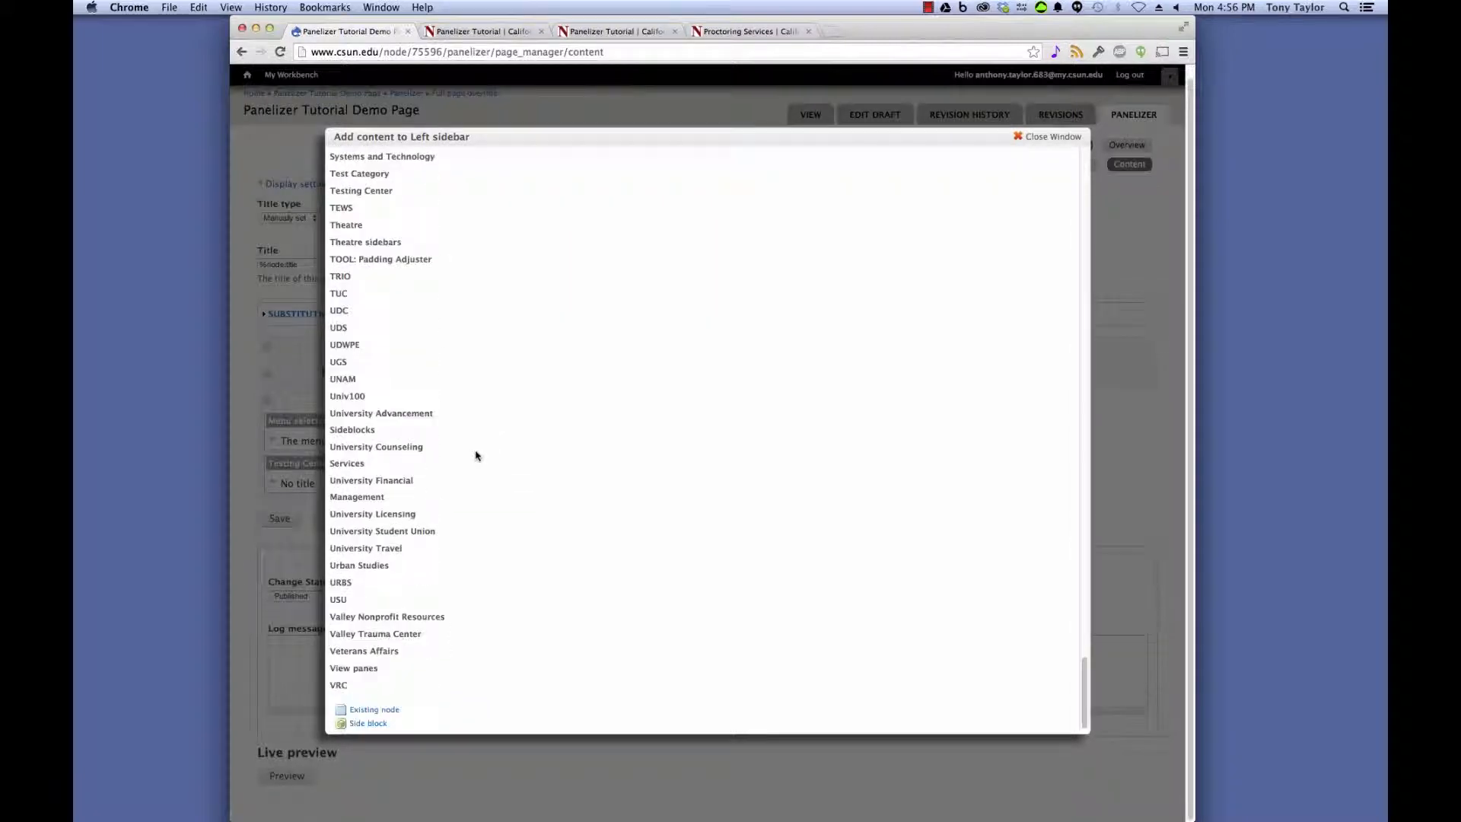
scroll(438, 401, up, 5)
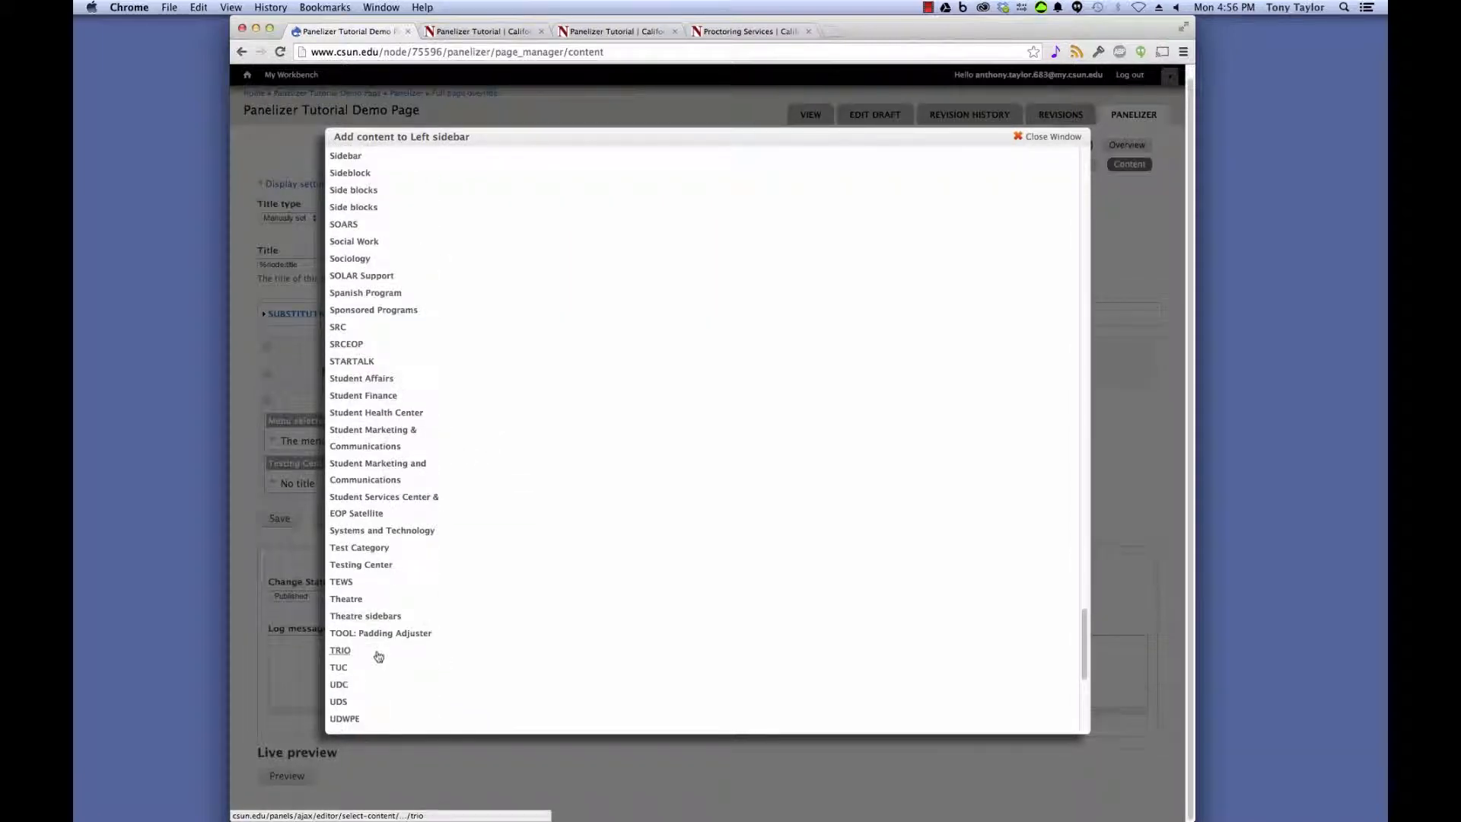
scroll(380, 631, down, 2)
click(368, 503)
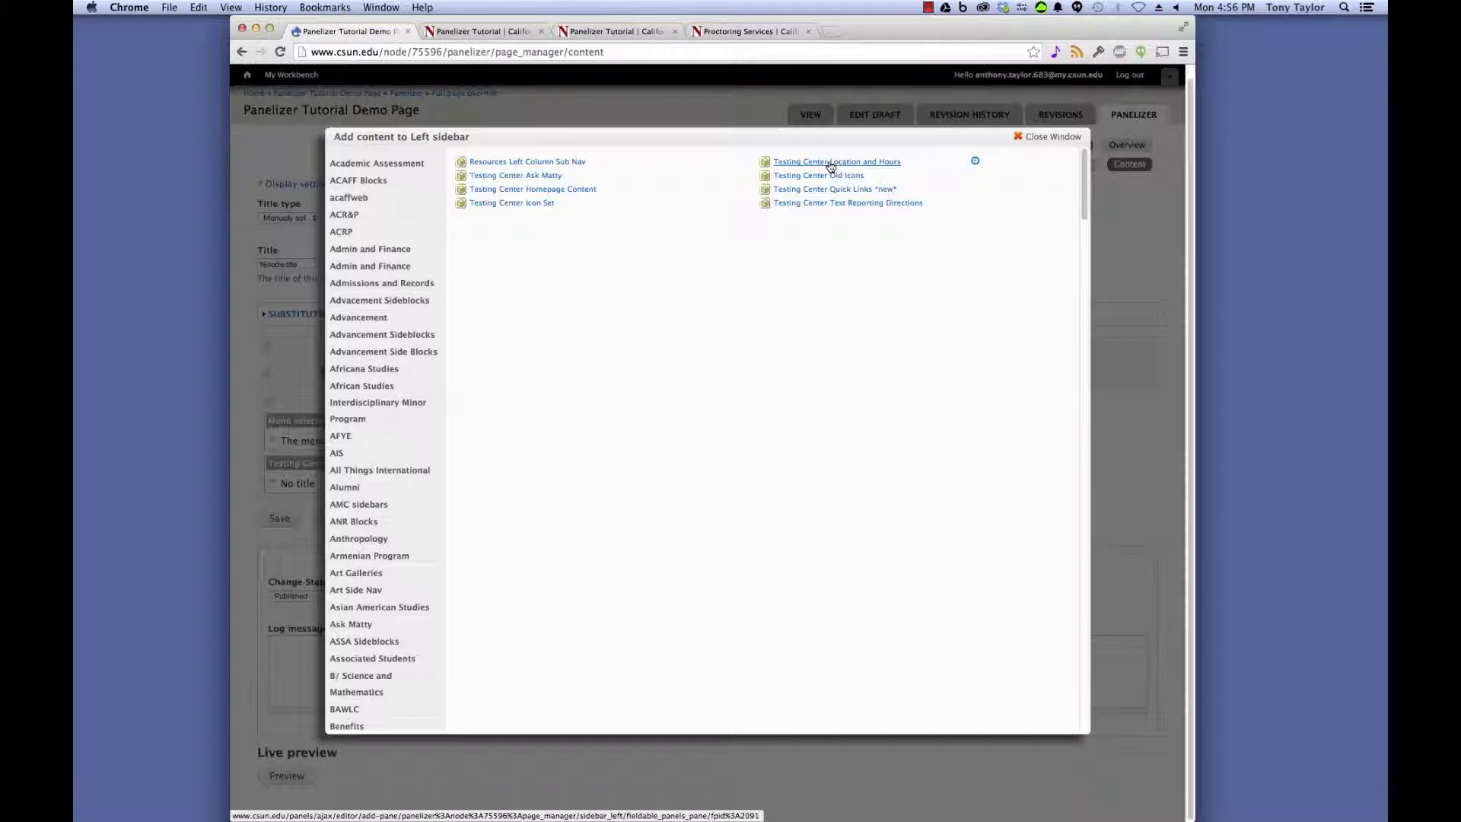
click(830, 167)
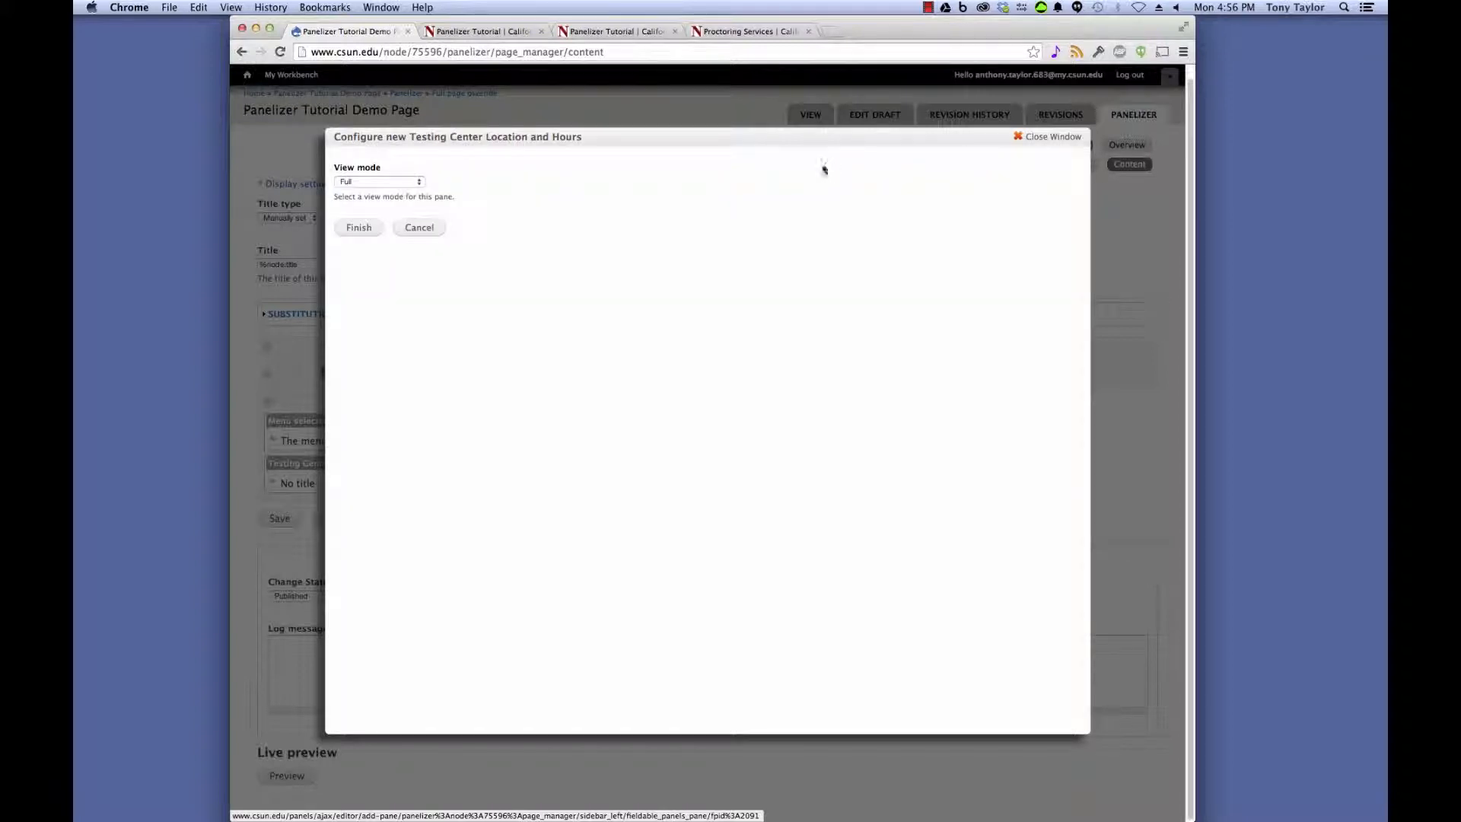
click(352, 230)
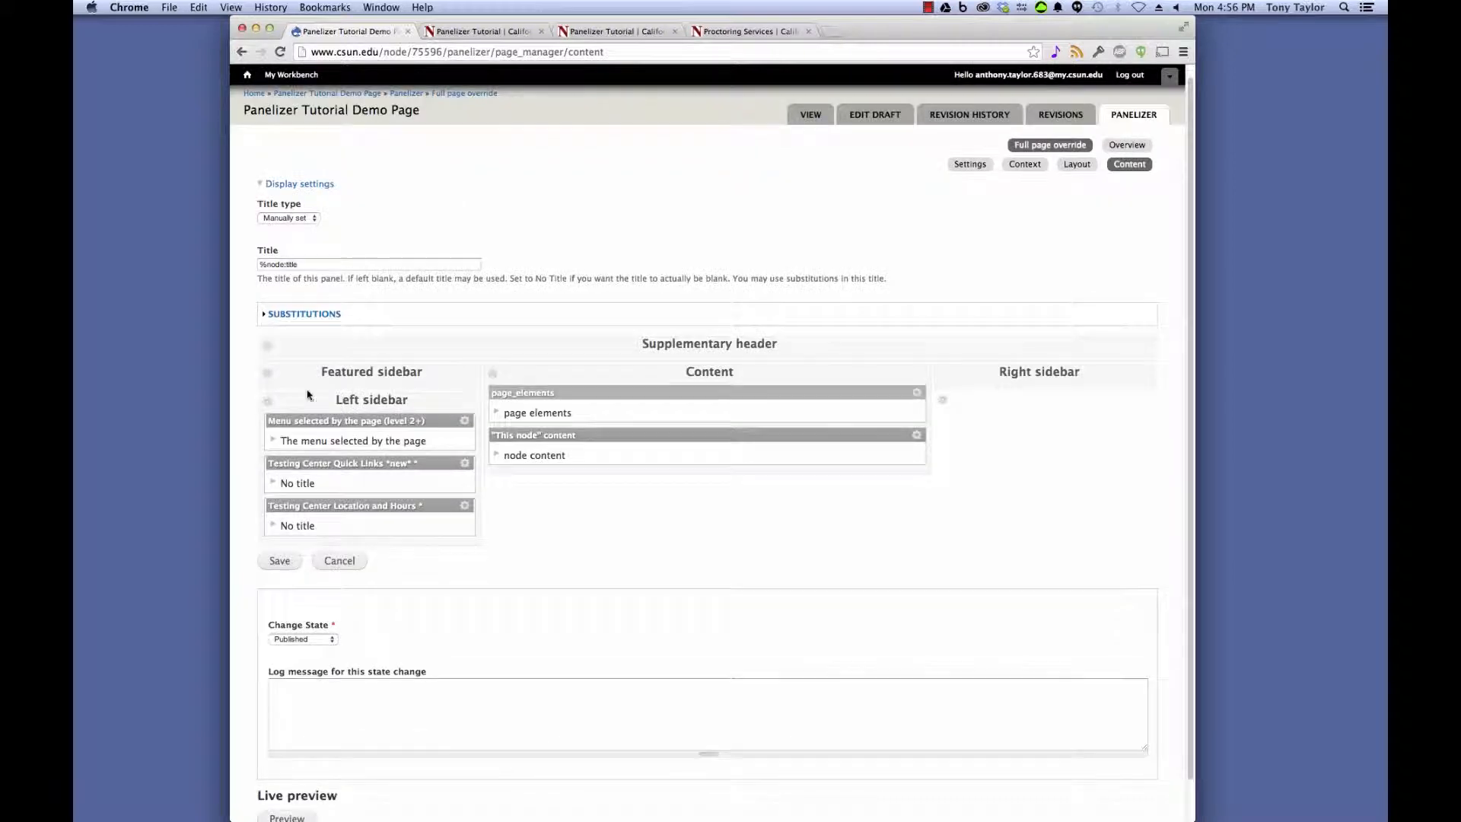
Add the Testing Center Ask Matty block to the Left sidebar in Full view mode.
click(267, 402)
click(279, 407)
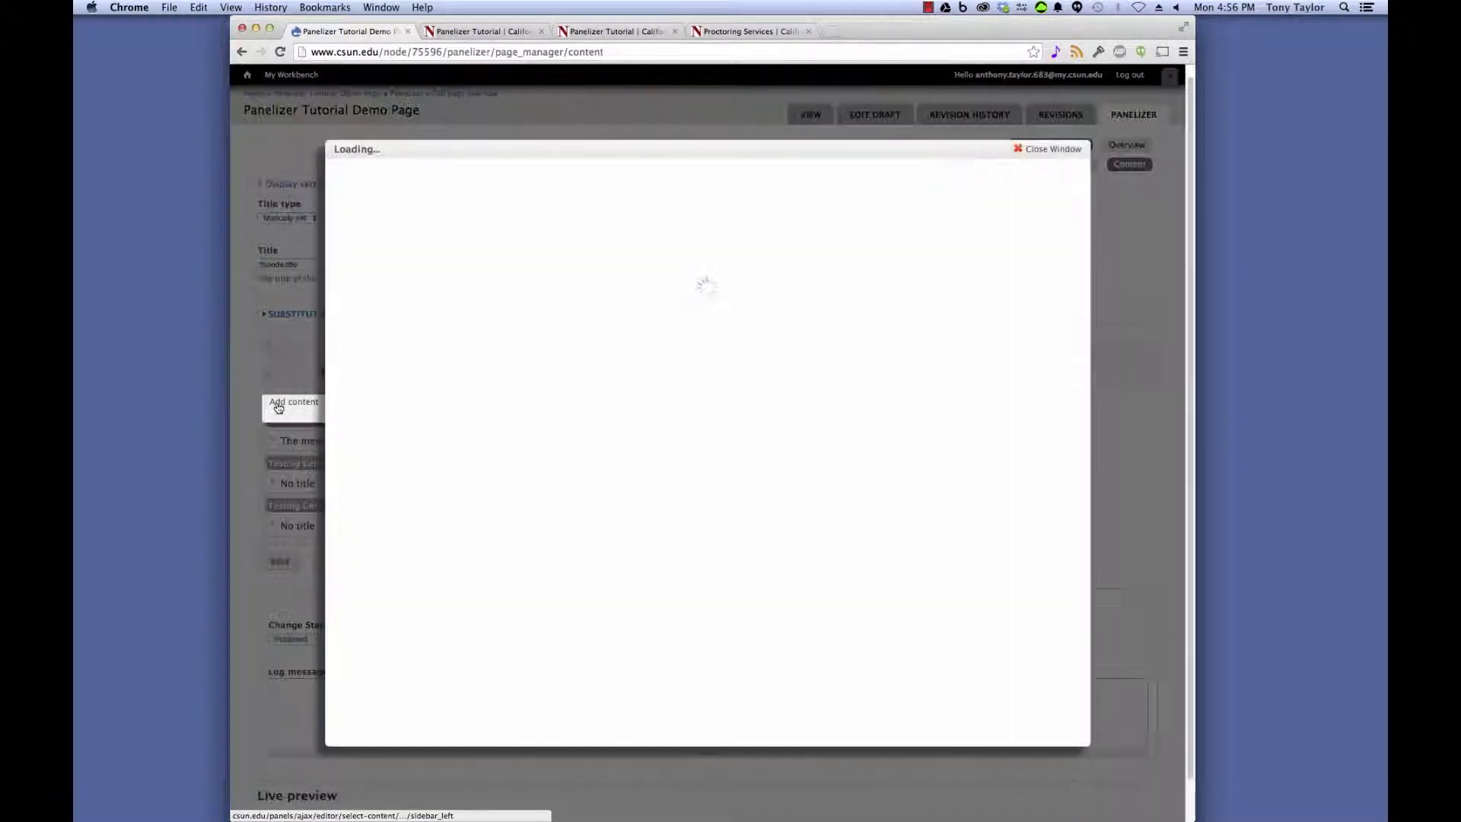
scroll(462, 505, down, 15)
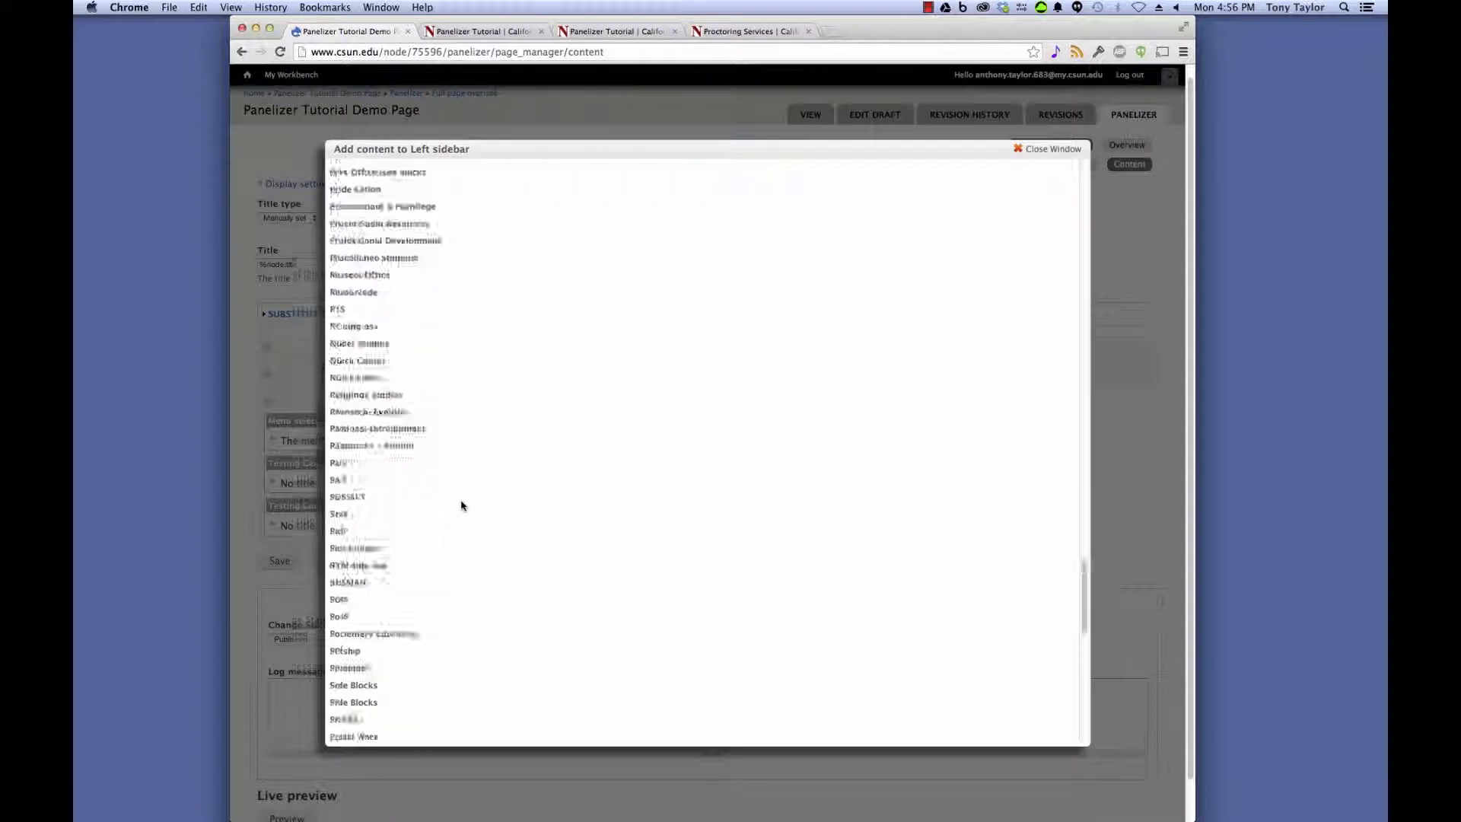
click(382, 430)
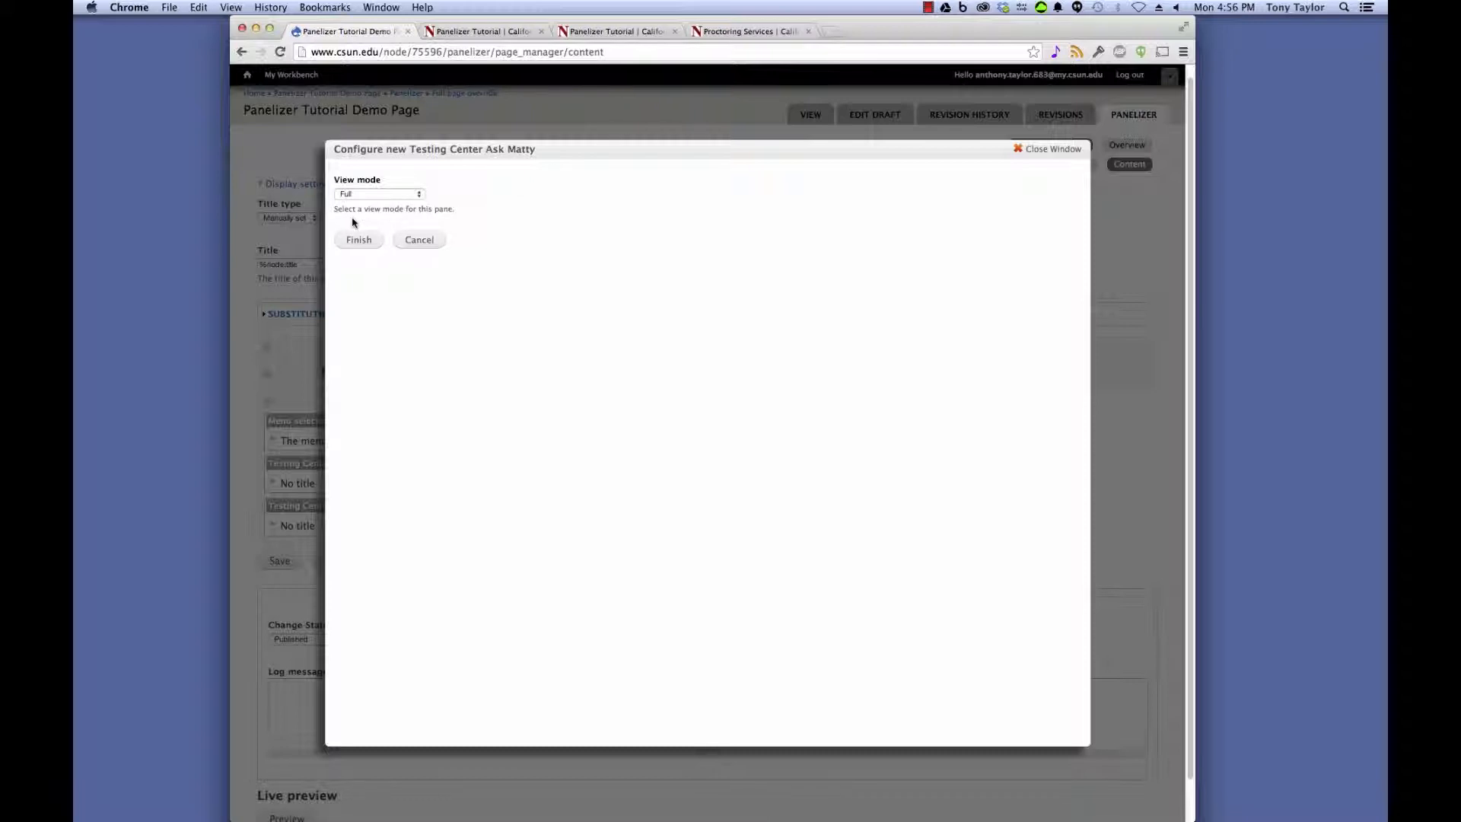
click(353, 242)
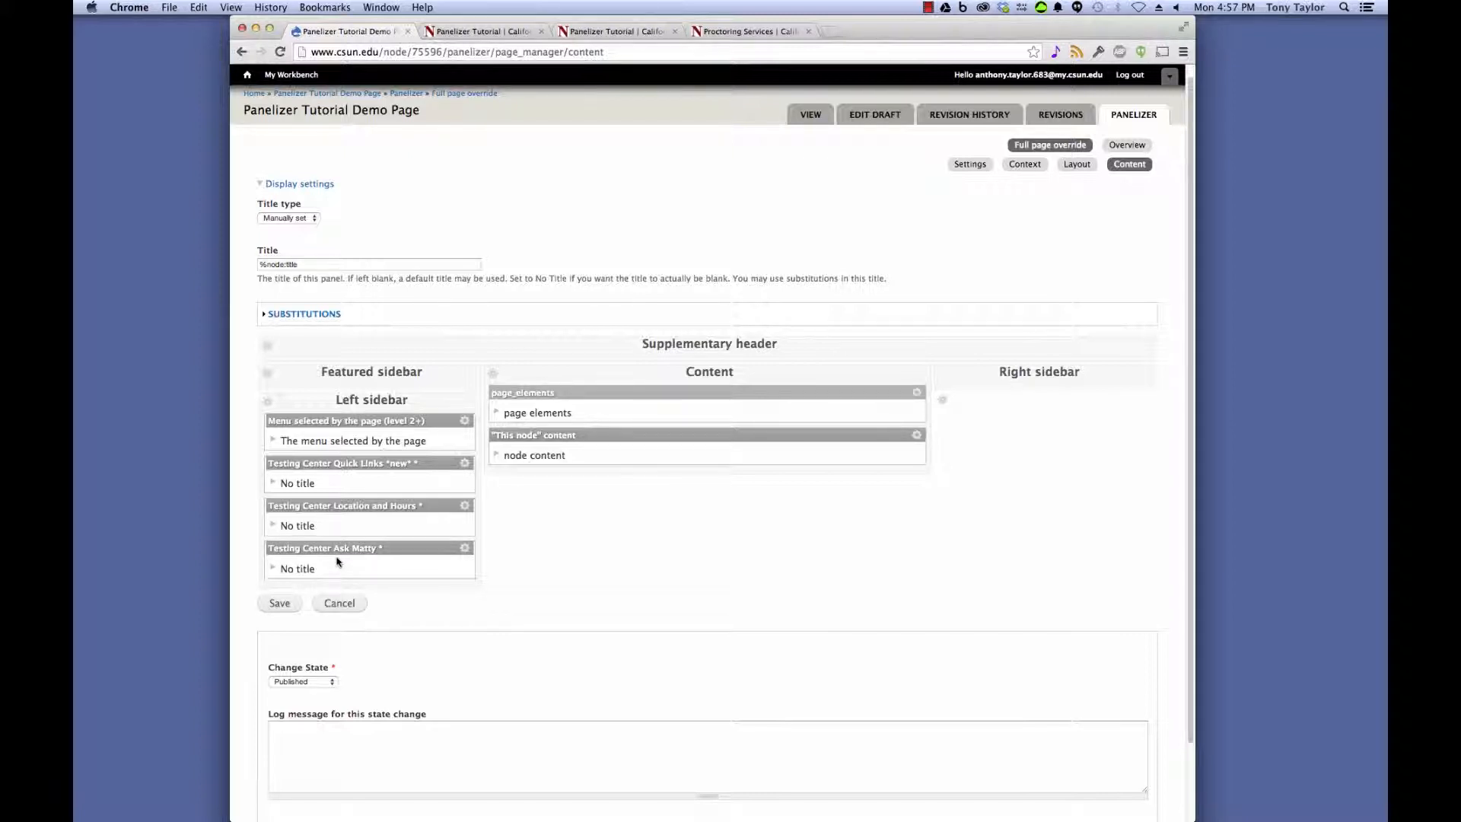
mouse_move(337, 553)
mouse_down()
mouse_move(343, 506)
mouse_move(350, 567)
mouse_up()
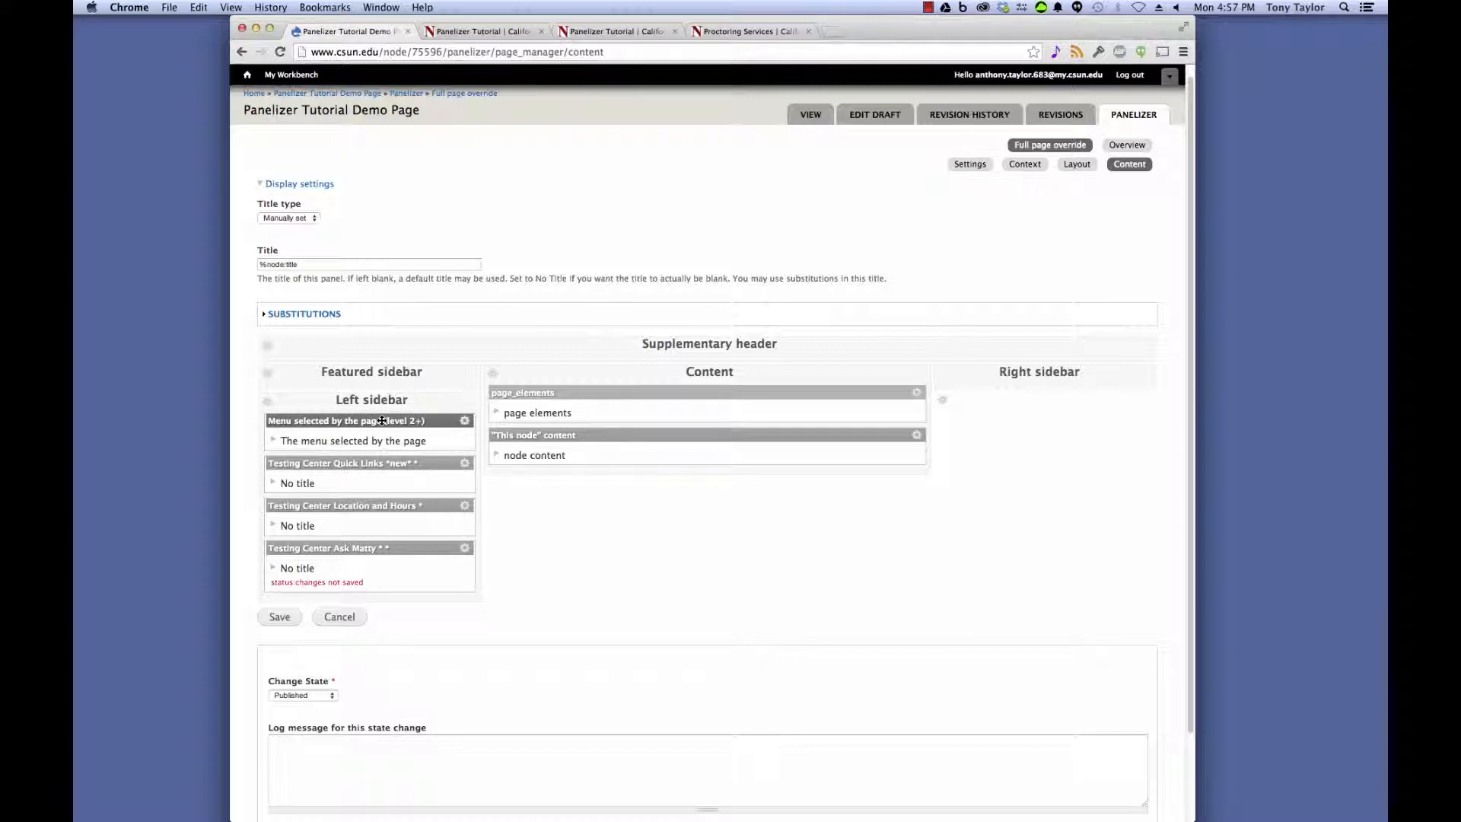
click(466, 422)
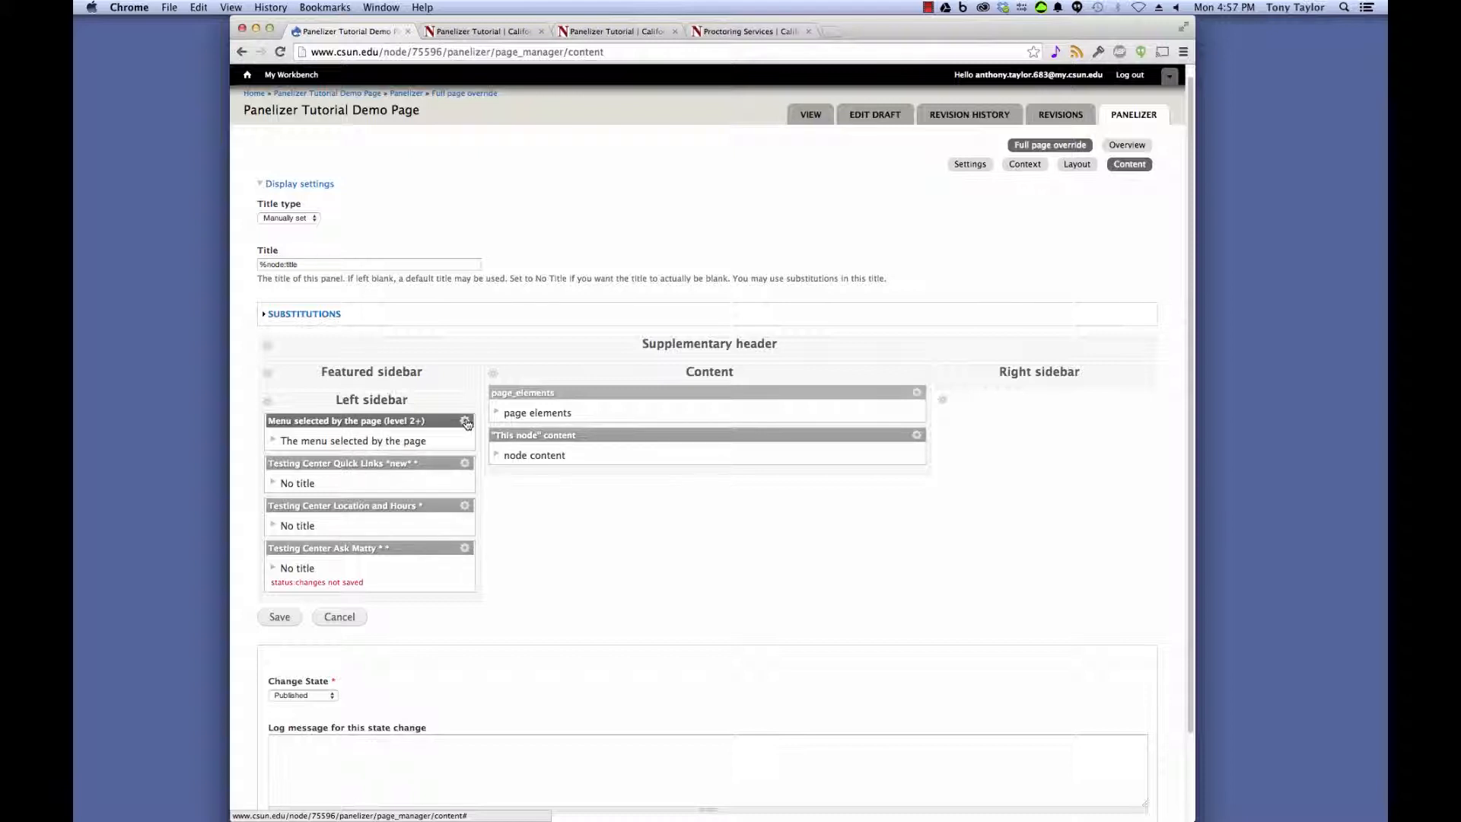
click(466, 463)
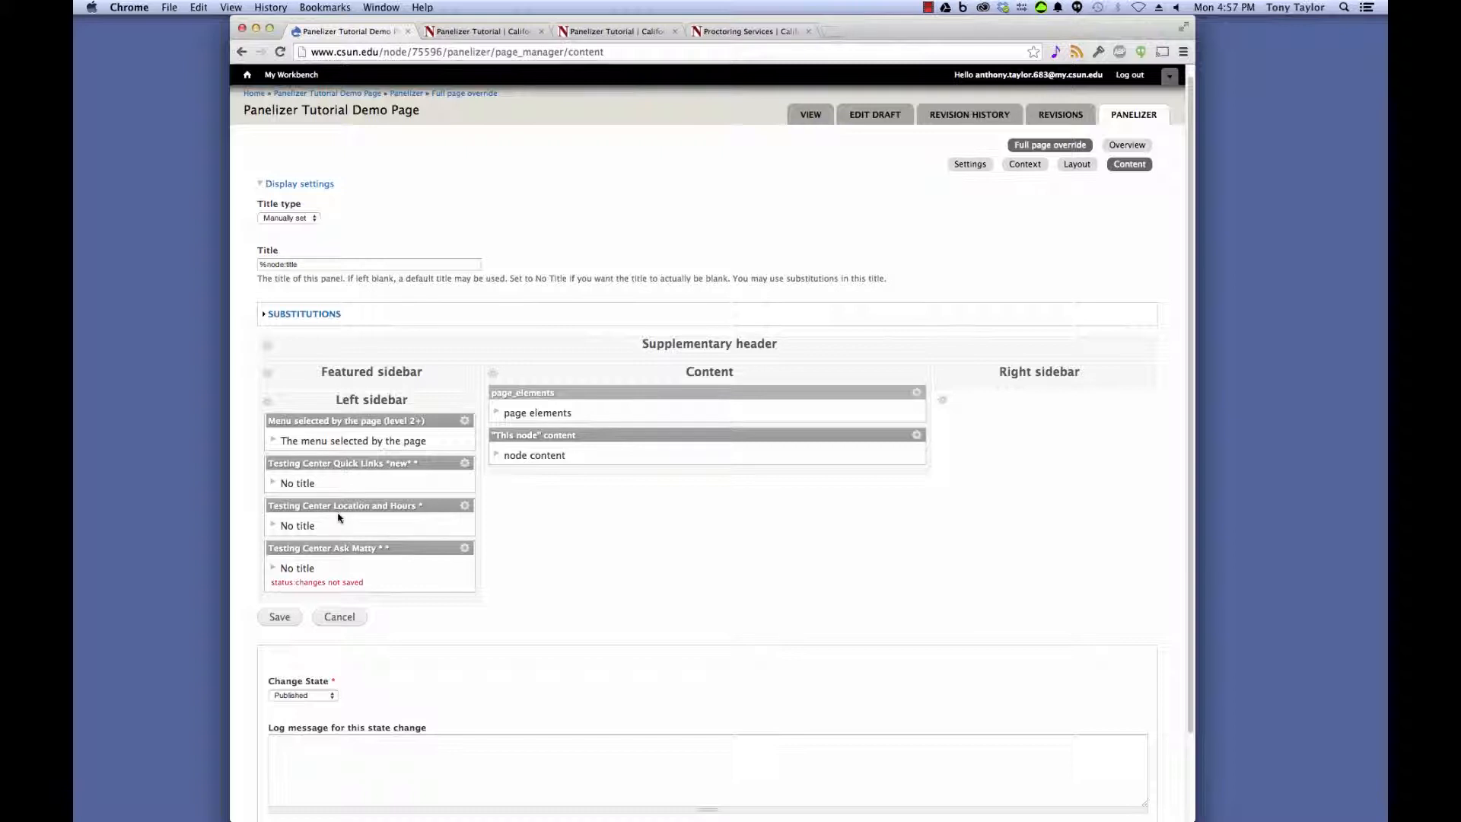
Save the Panelizer layout and view the published demo page with its new sidebar blocks.
click(277, 618)
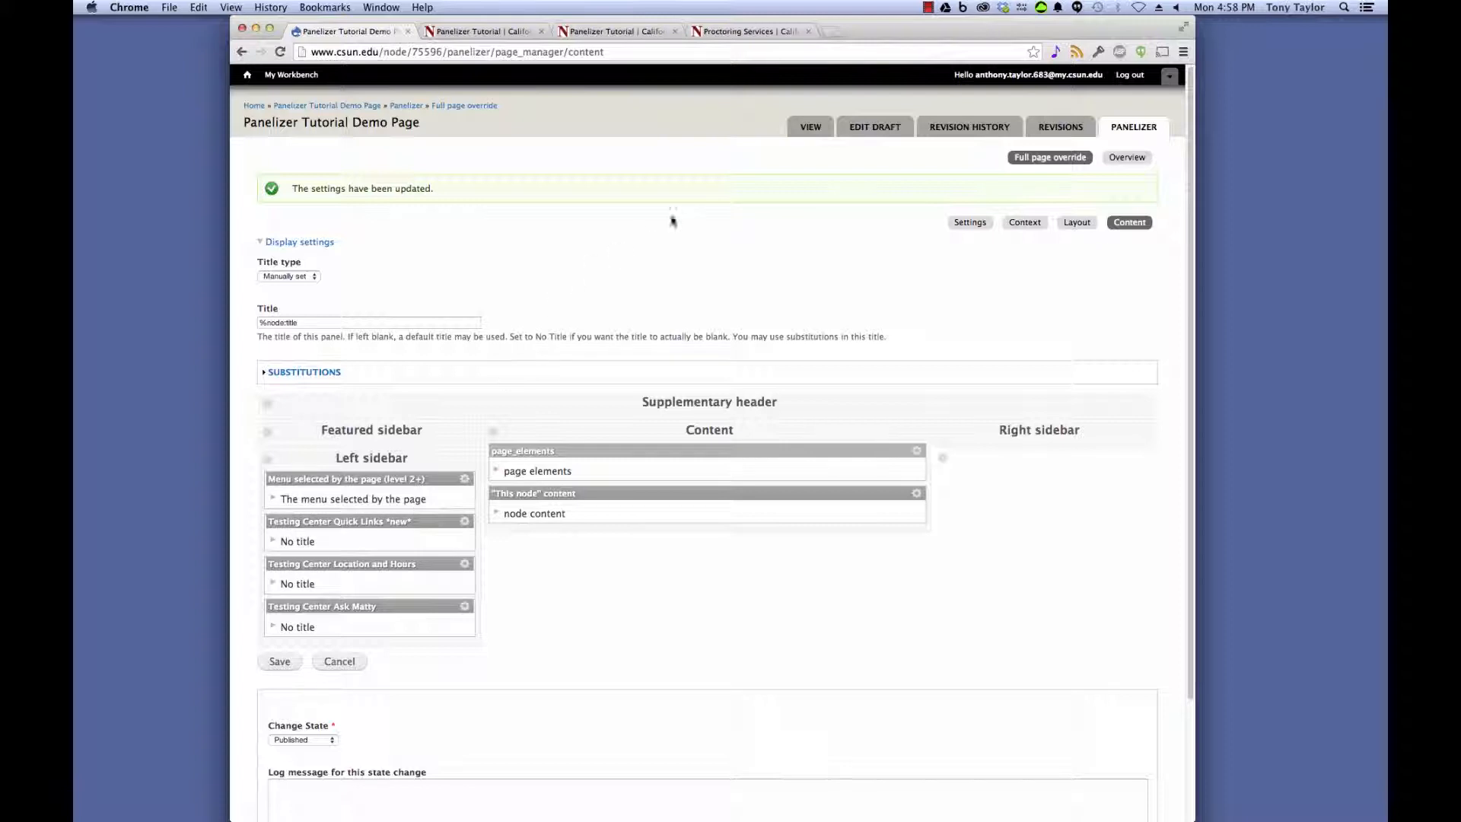
click(811, 131)
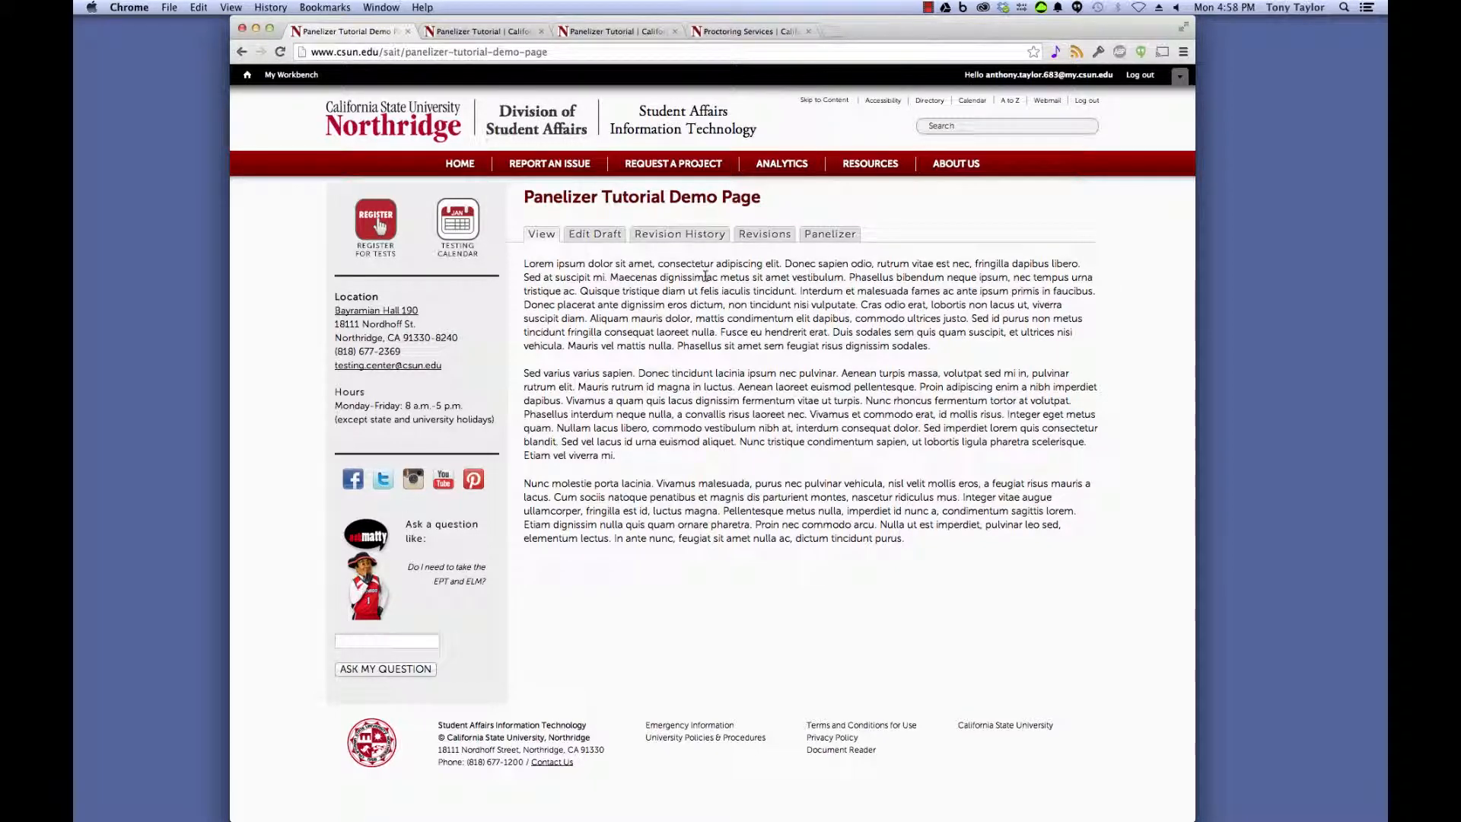
Return to the demo page's Panelizer content layout and start a new Side block in the Content region.
click(820, 238)
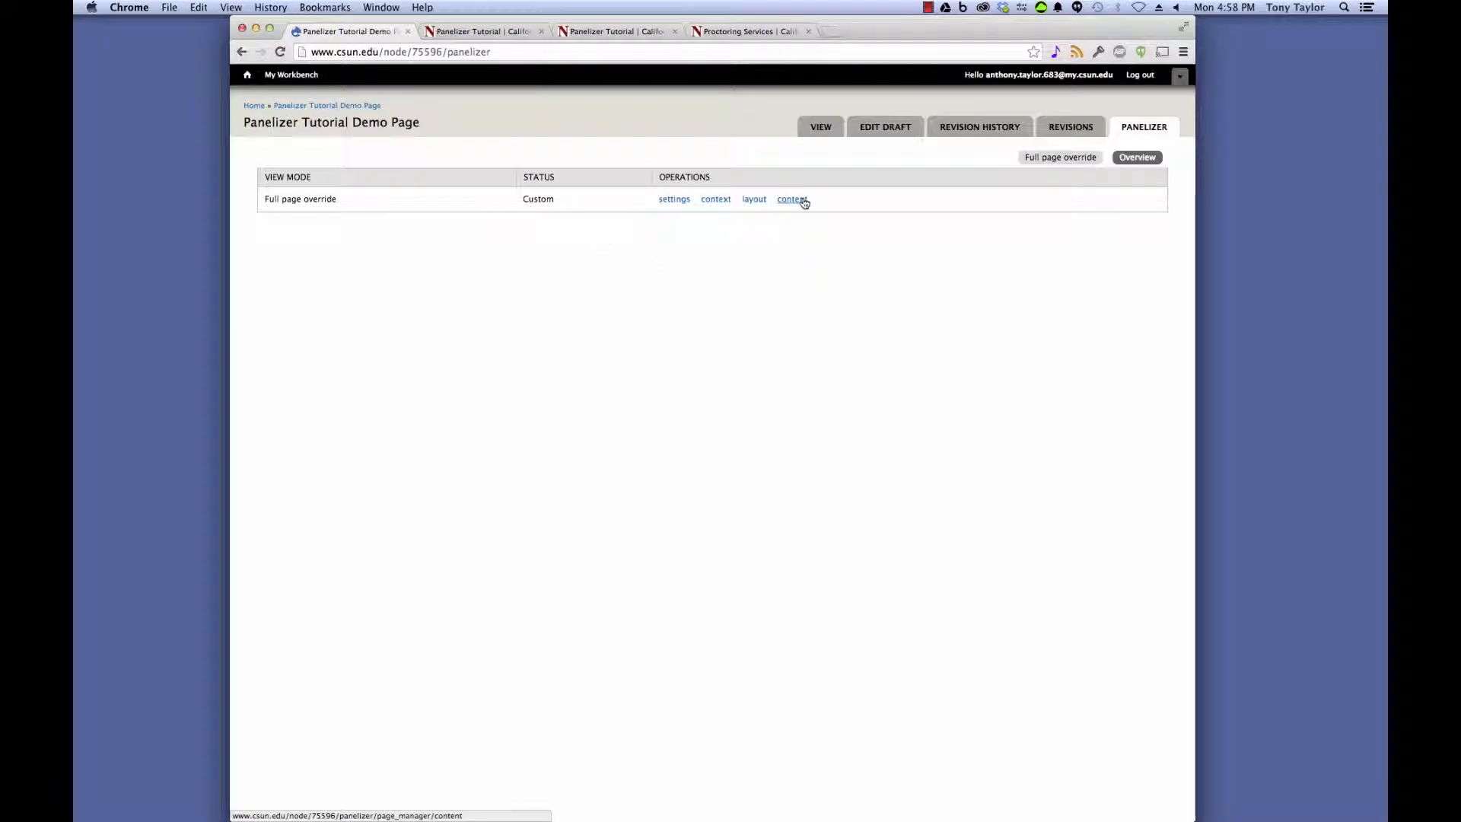
click(798, 203)
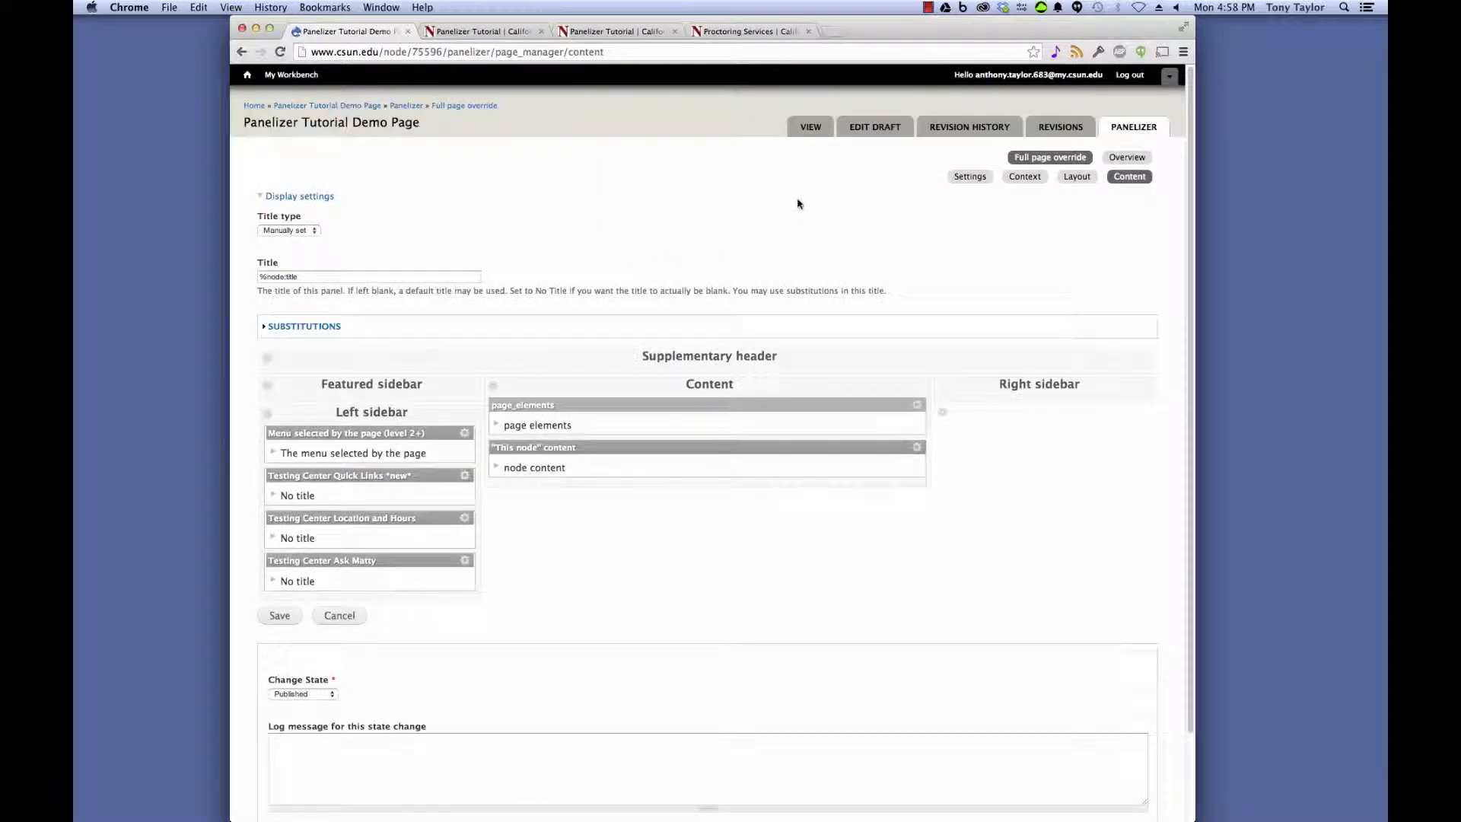
click(493, 389)
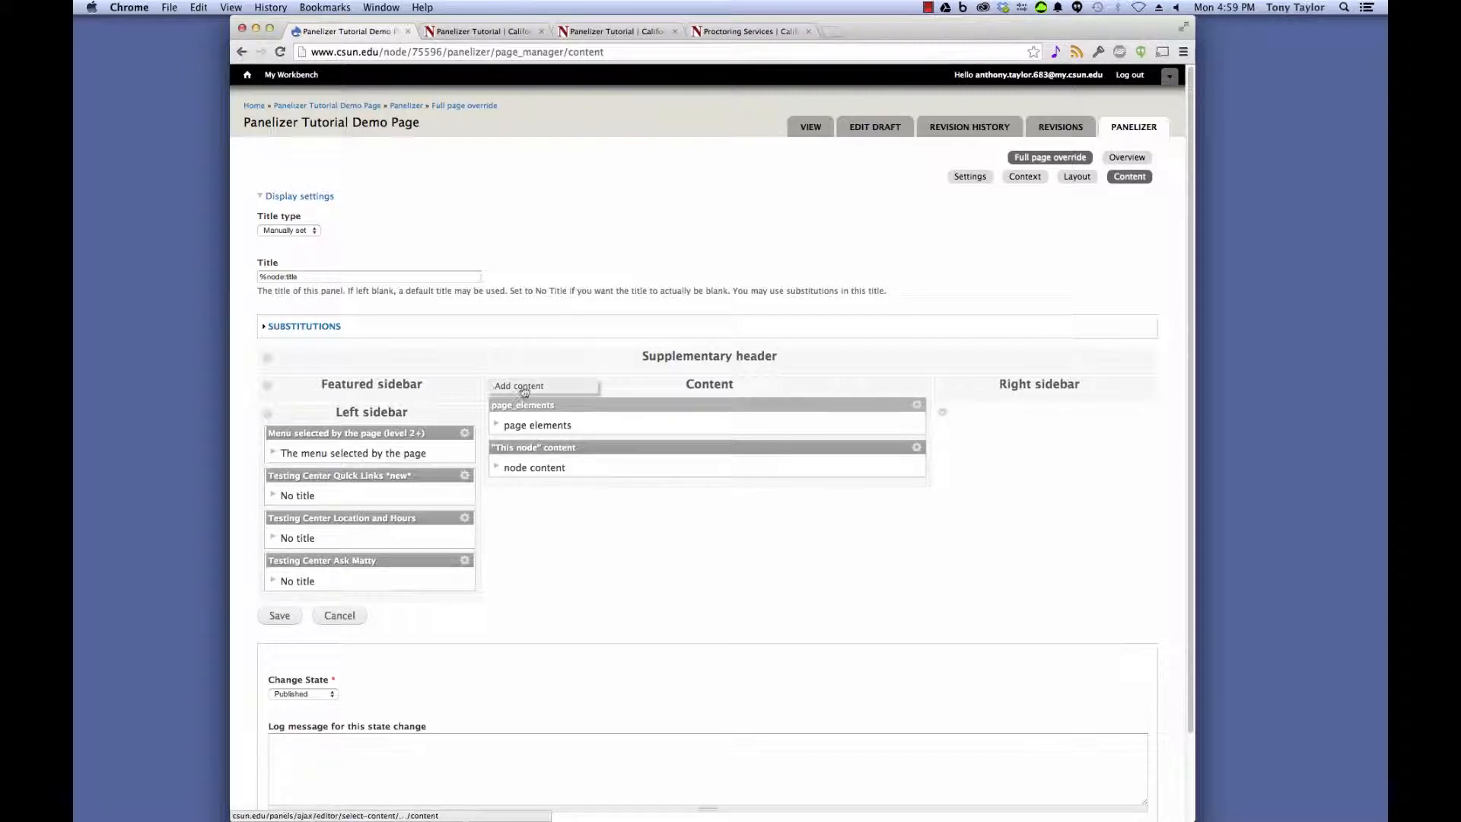
click(524, 387)
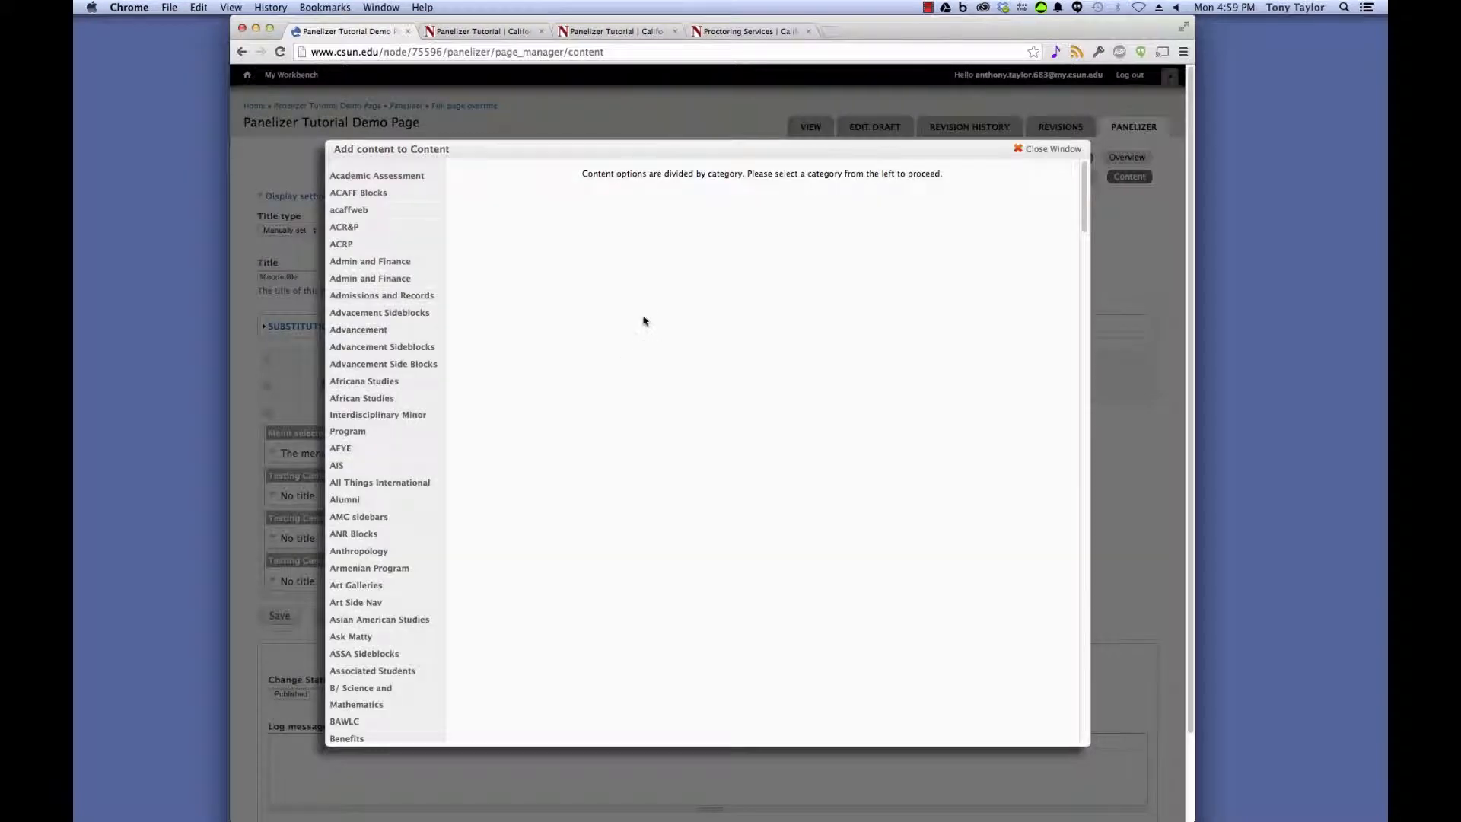
scroll(422, 515, down, 15)
scroll(422, 515, down, 15)
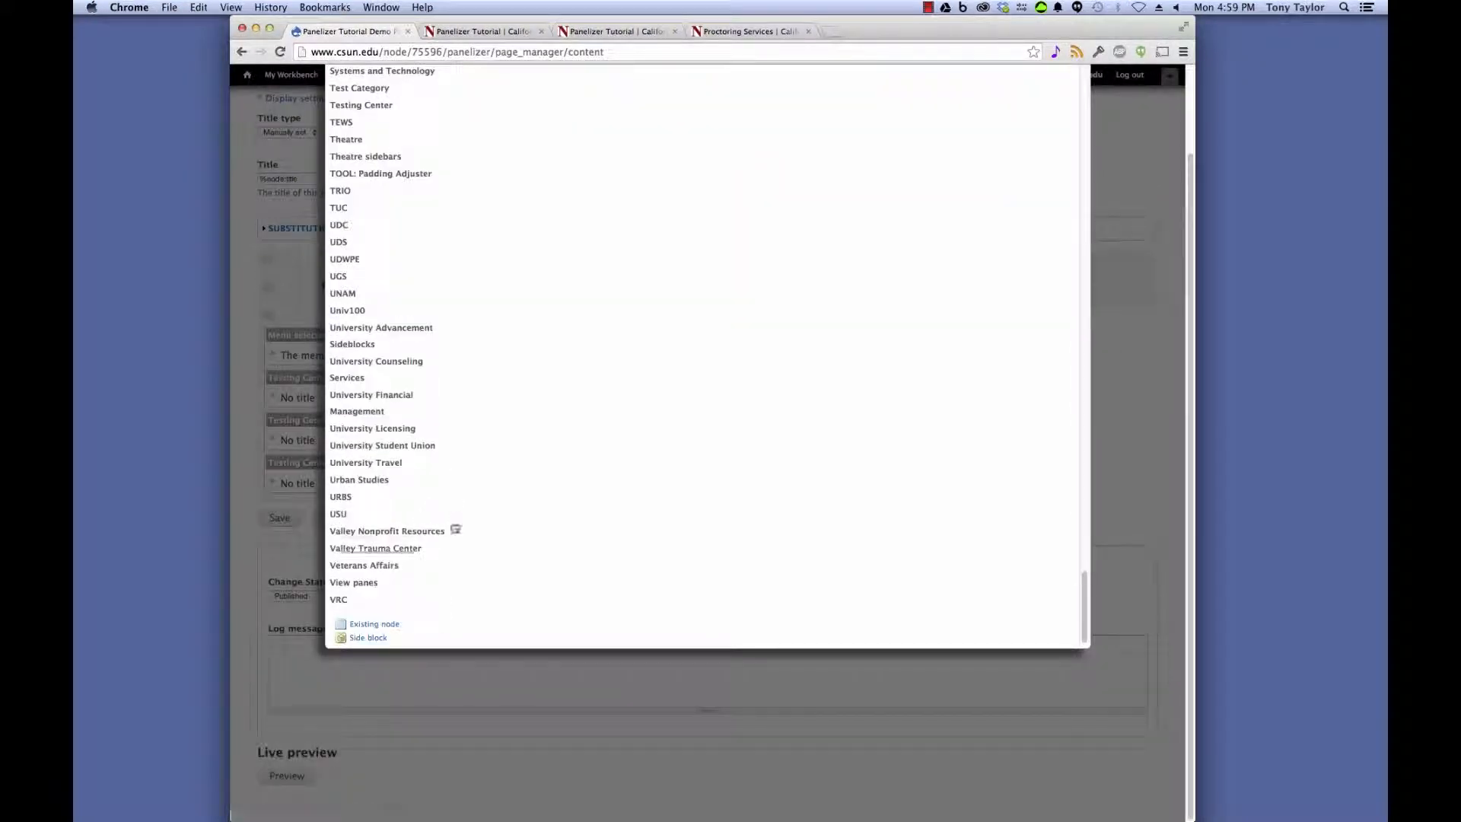
click(369, 638)
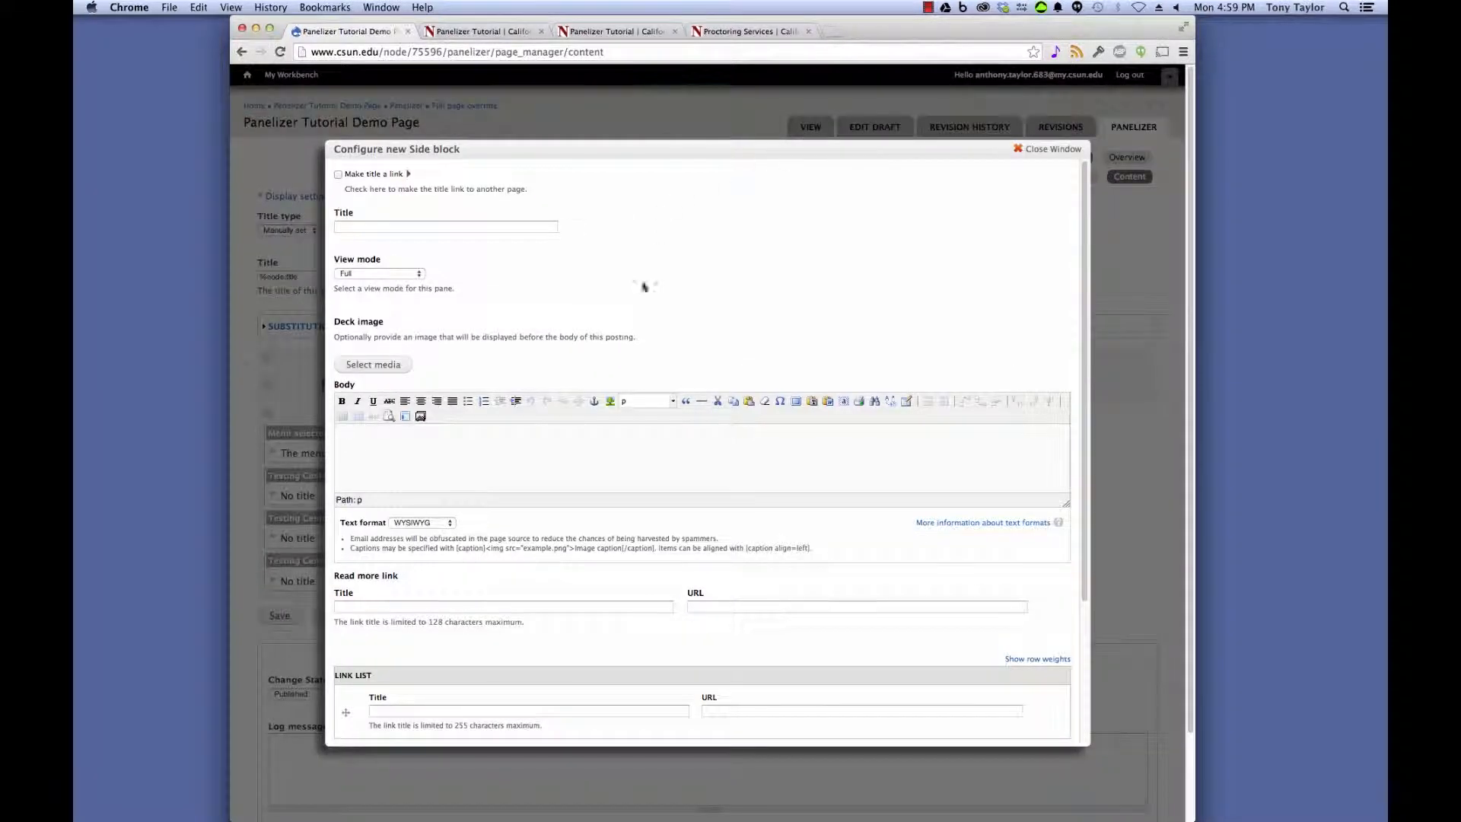
Enter "Lorem ipsum dolor sit amet, consectetur adipiscing elit." as the side block's body and set its group audience to Student Affairs Information Technology.
click(556, 440)
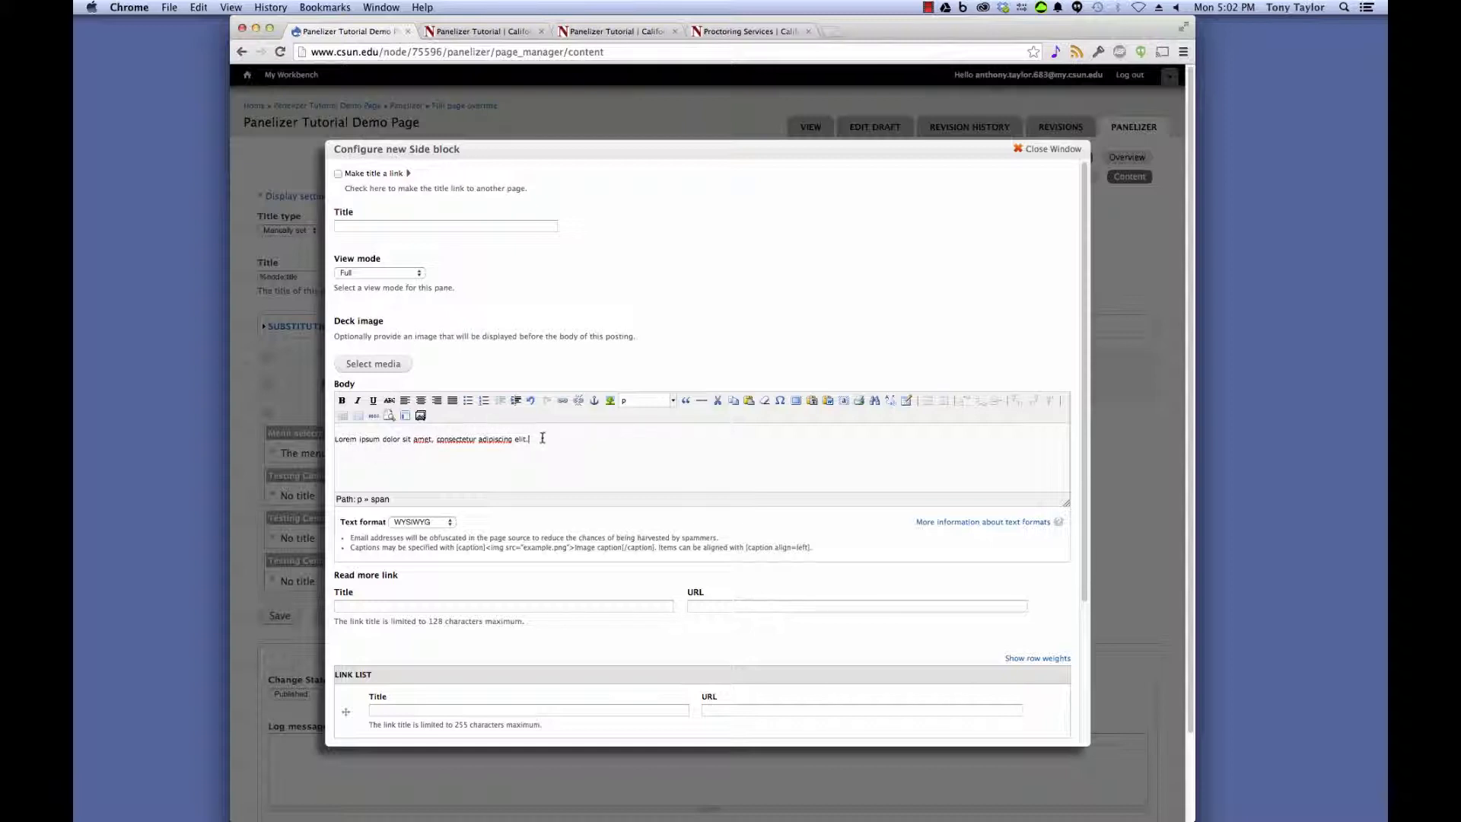
scroll(543, 438, down, 7)
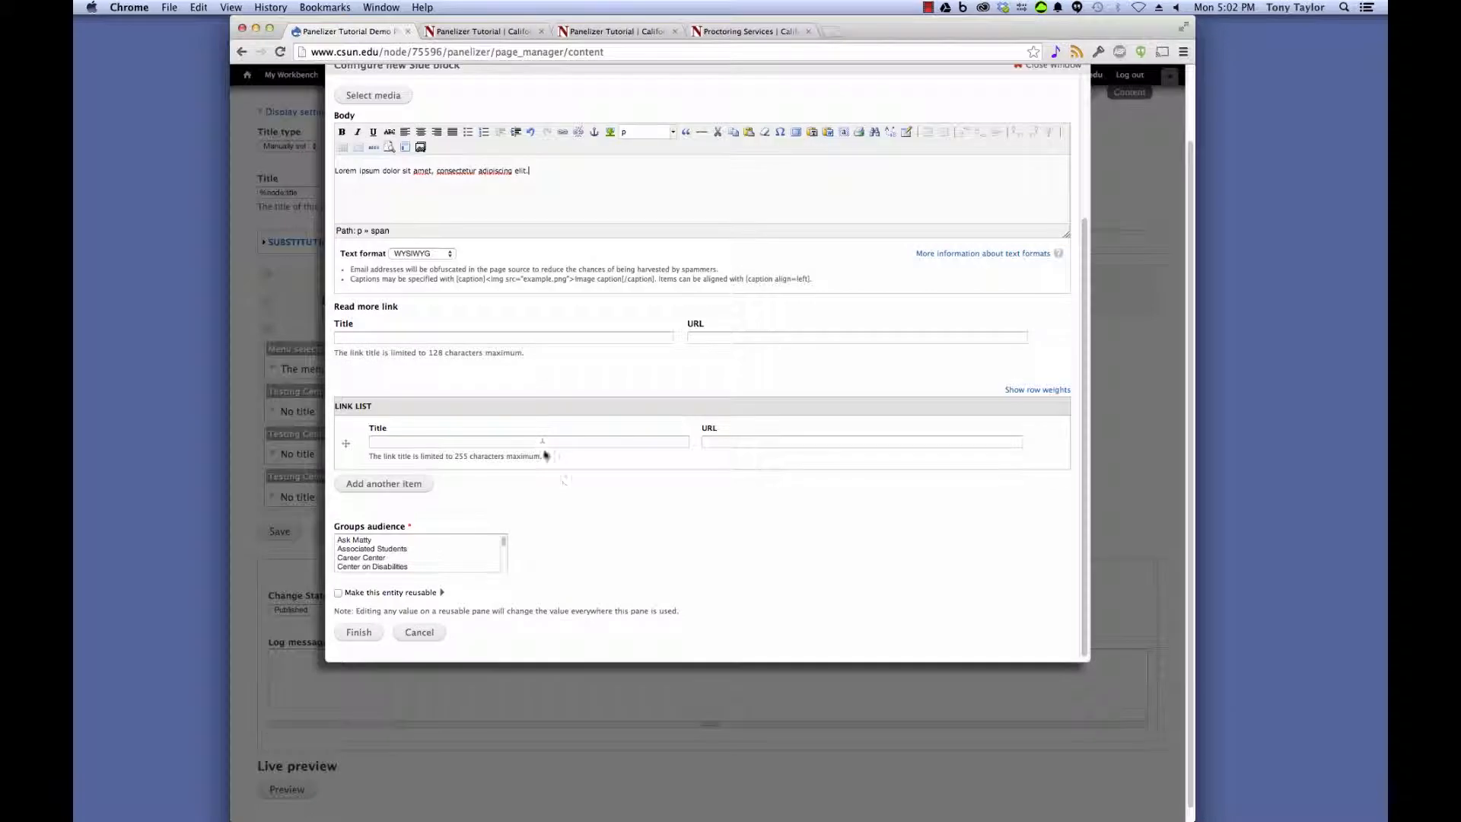
click(370, 550)
scroll(368, 554, down, 3)
scroll(368, 554, down, 5)
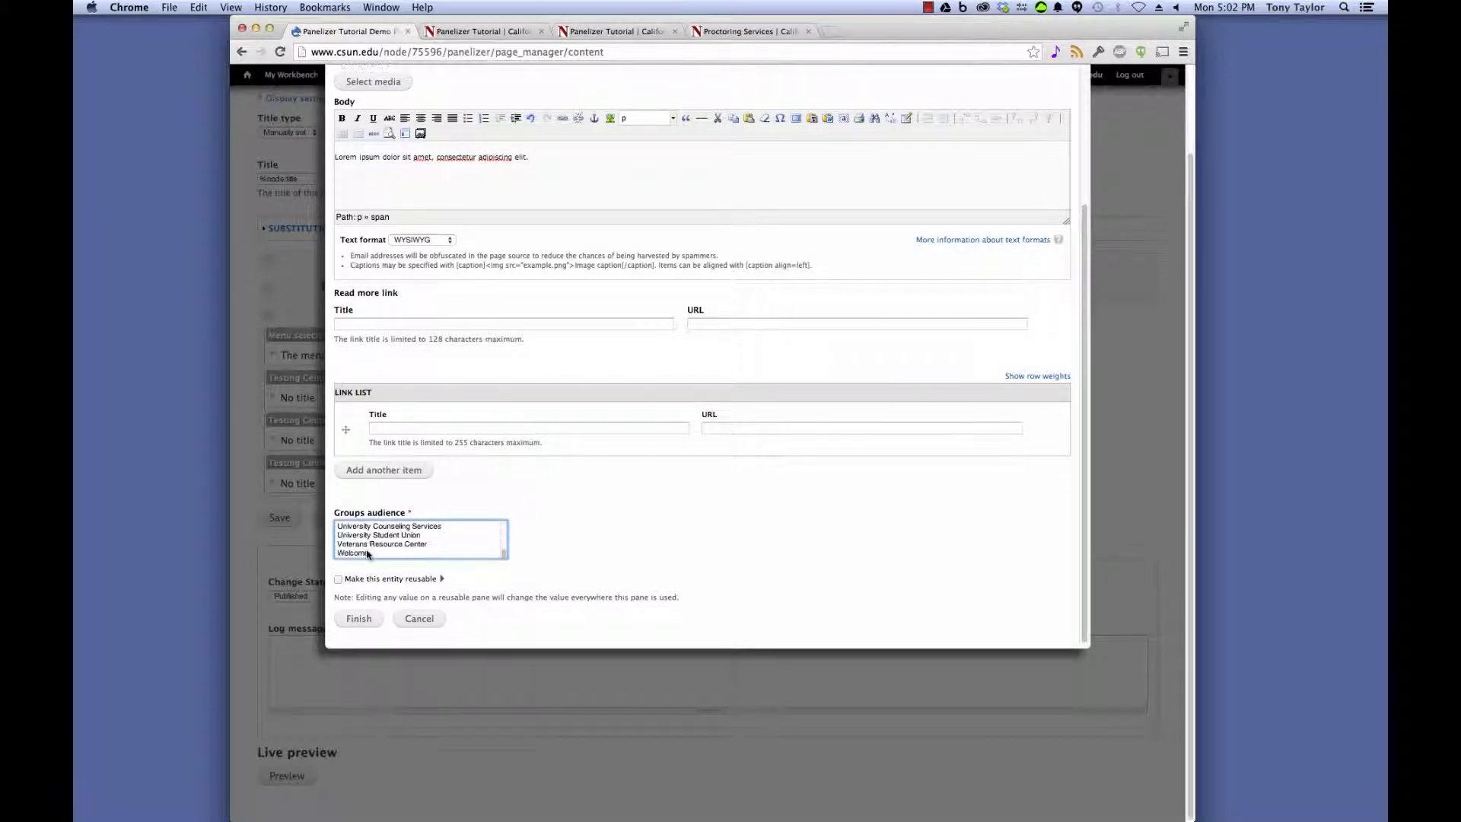
click(375, 536)
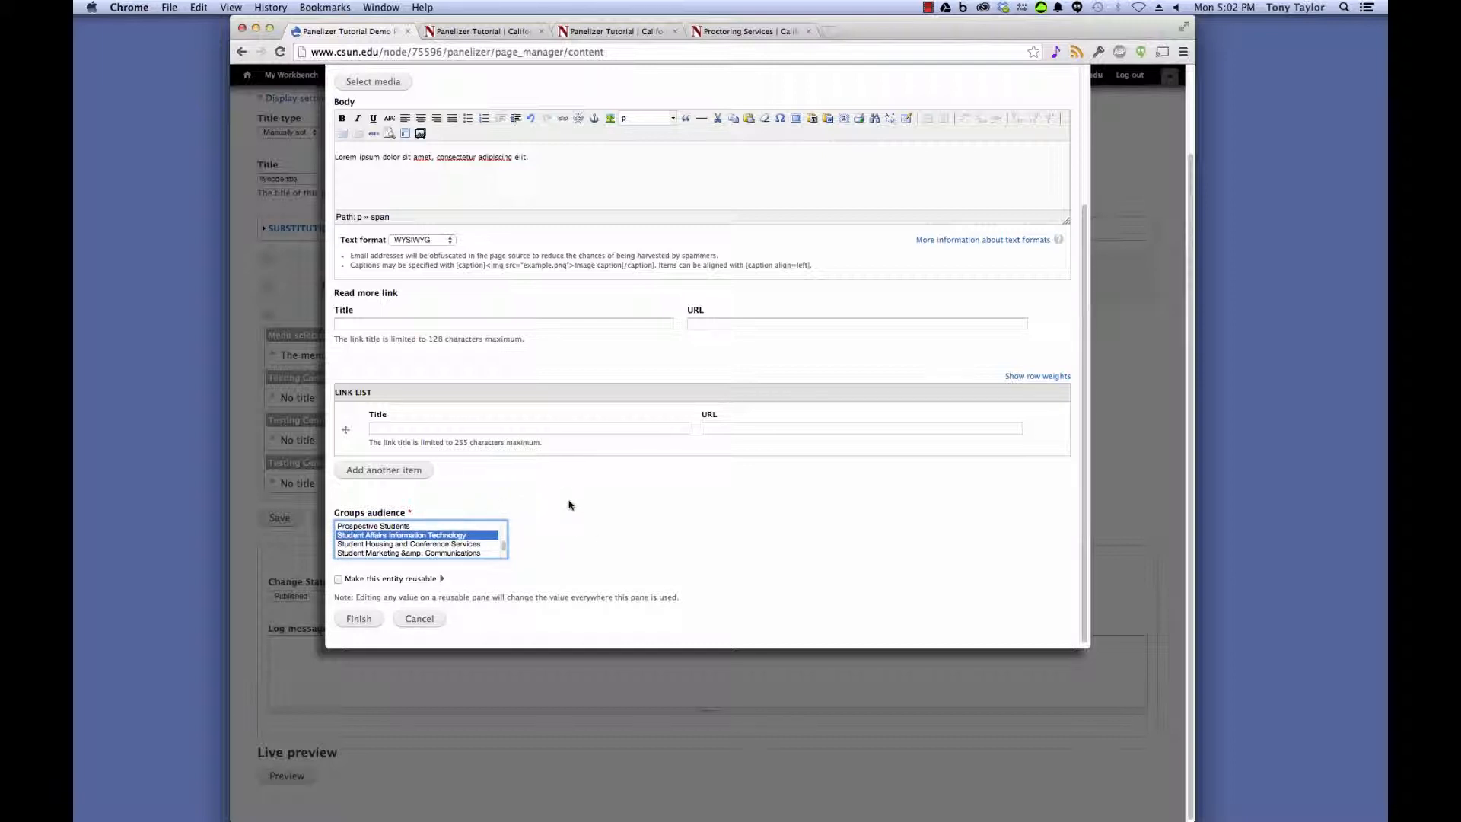
Make the side block reusable with category SAIT and administrative title "Disclaimer text demo", and finish adding it to the Content region.
click(339, 580)
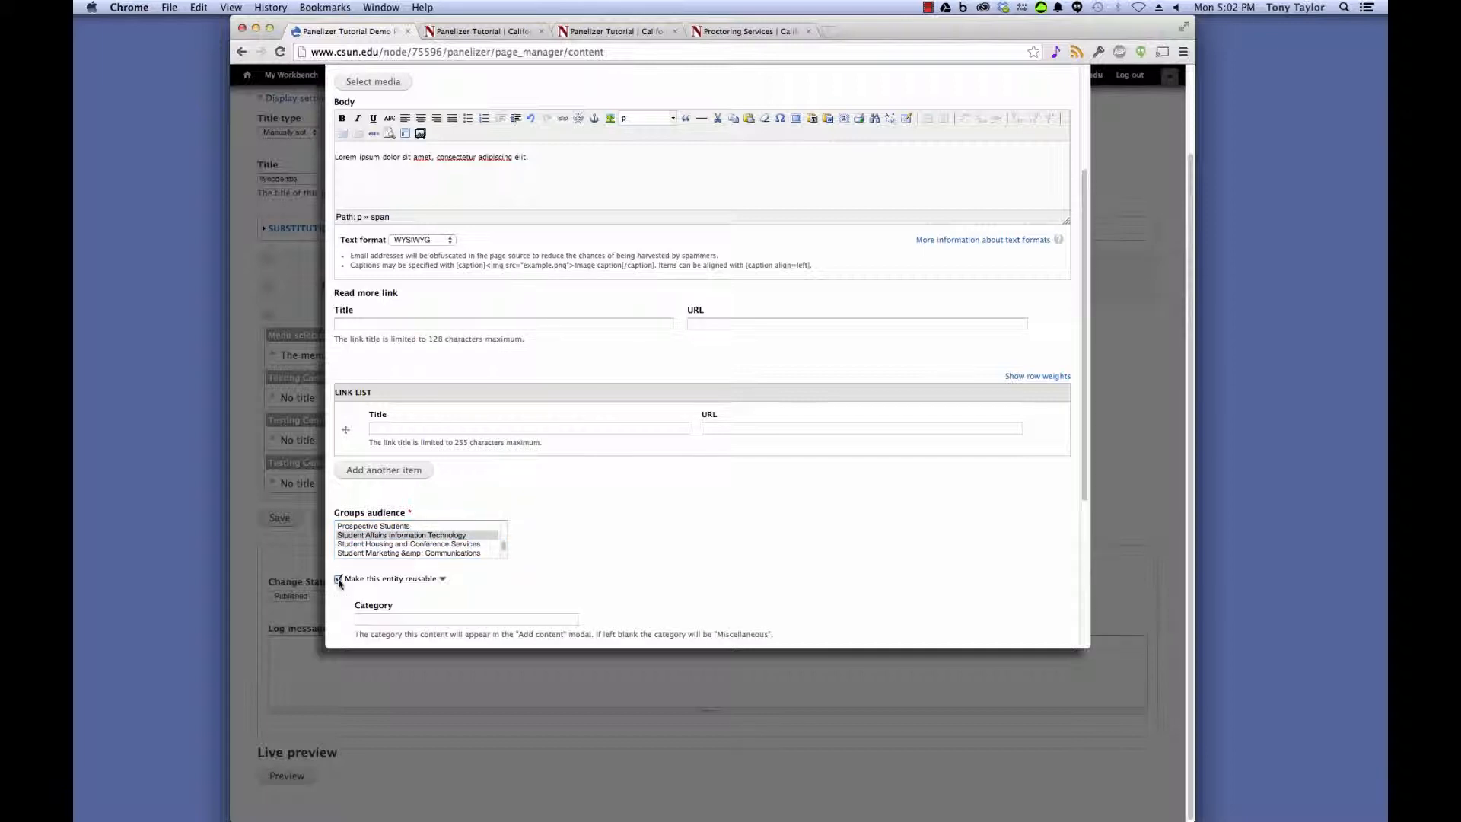
scroll(430, 571, down, 3)
click(424, 498)
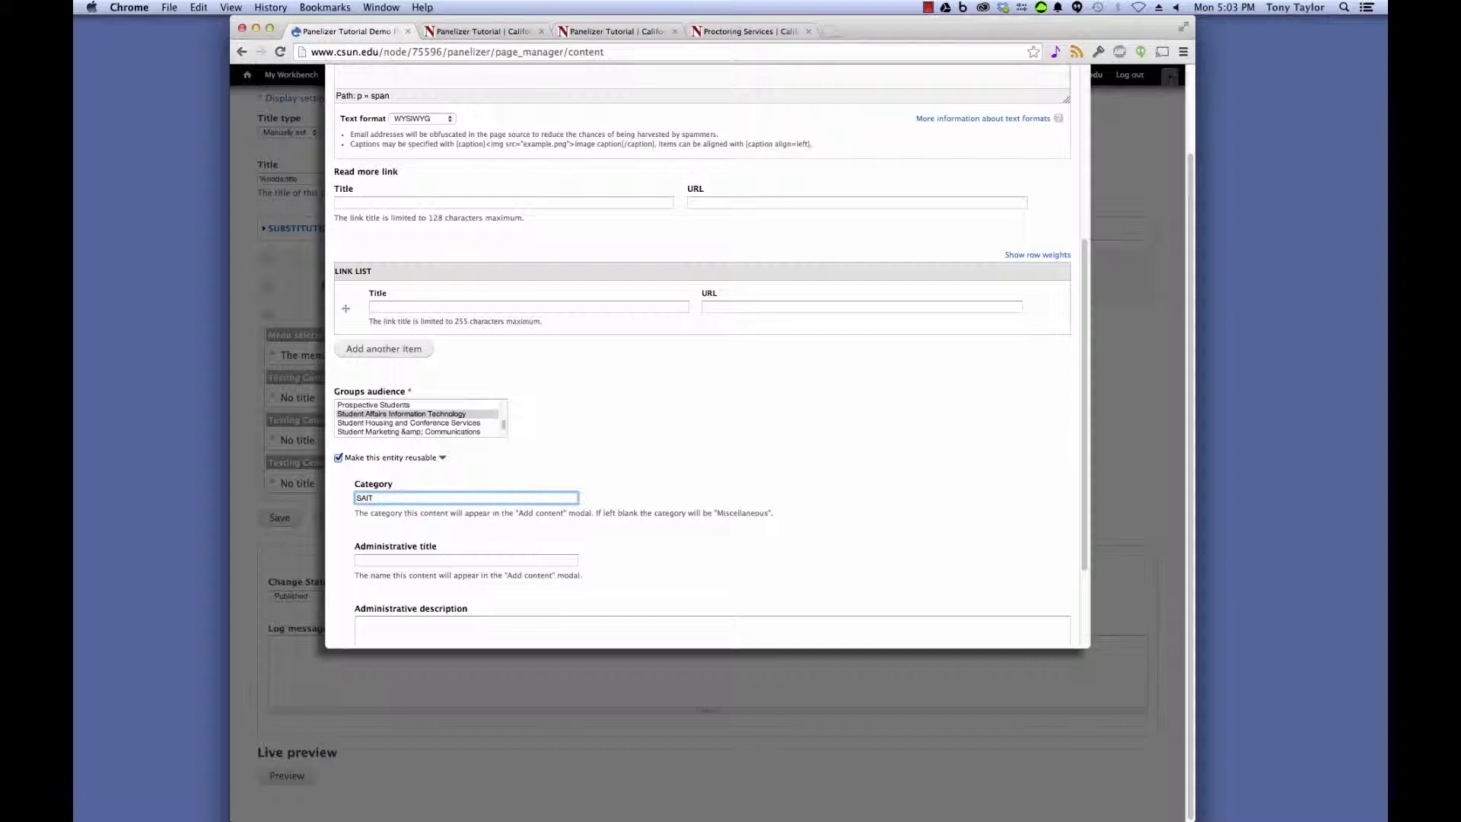
click(460, 560)
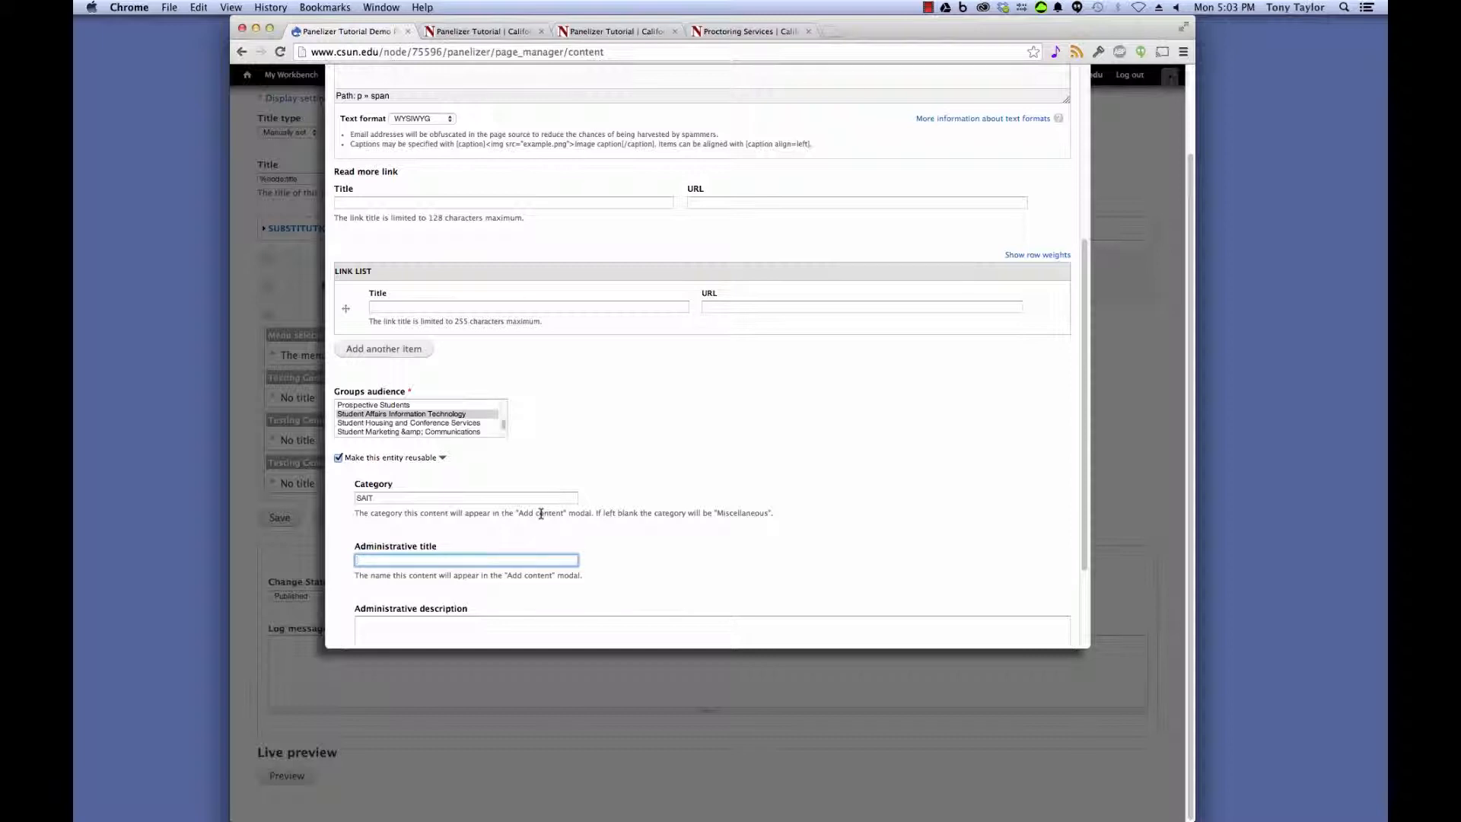
text(Disc)
click(718, 454)
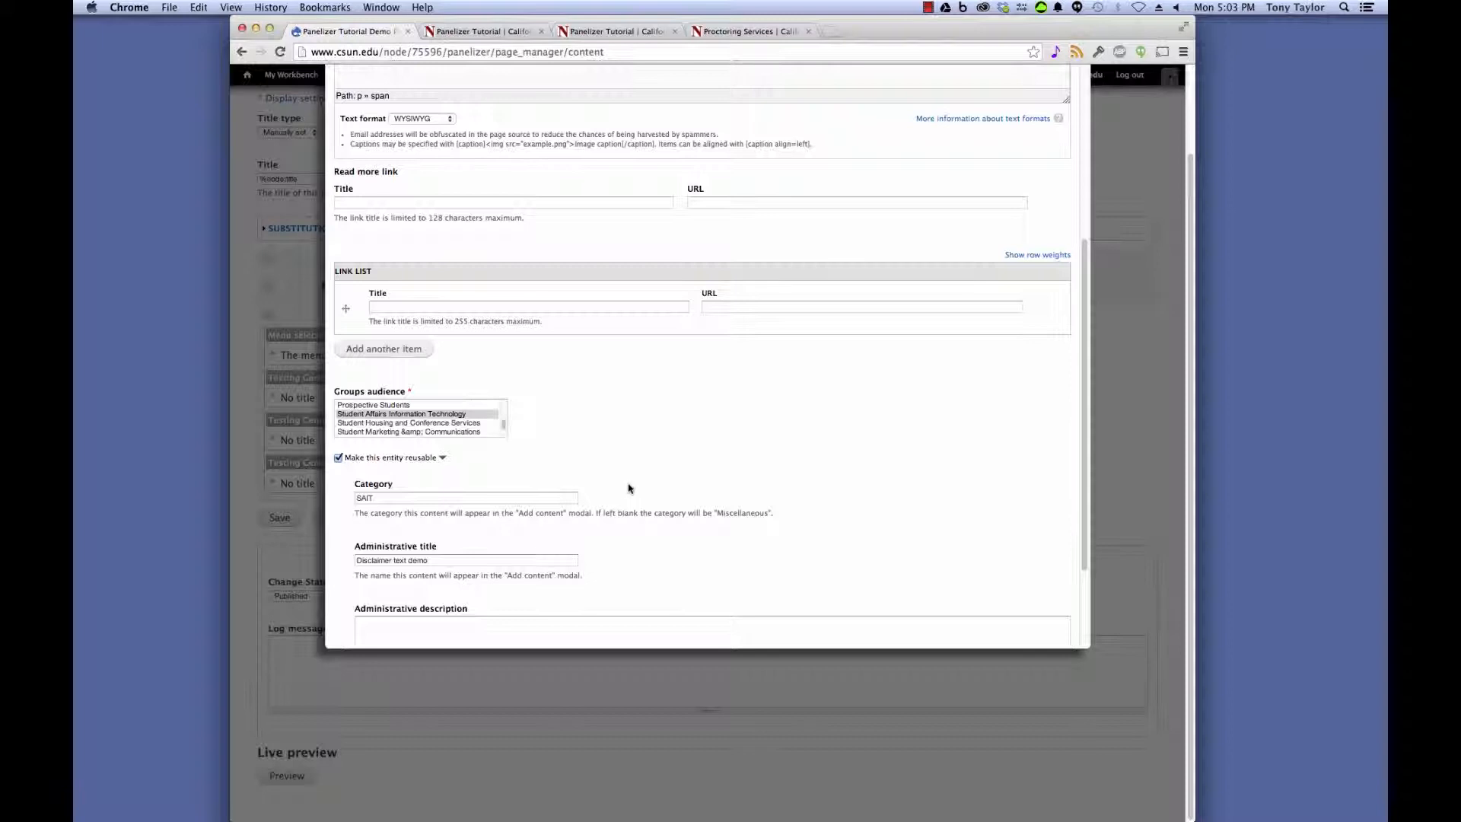
scroll(628, 488, down, 3)
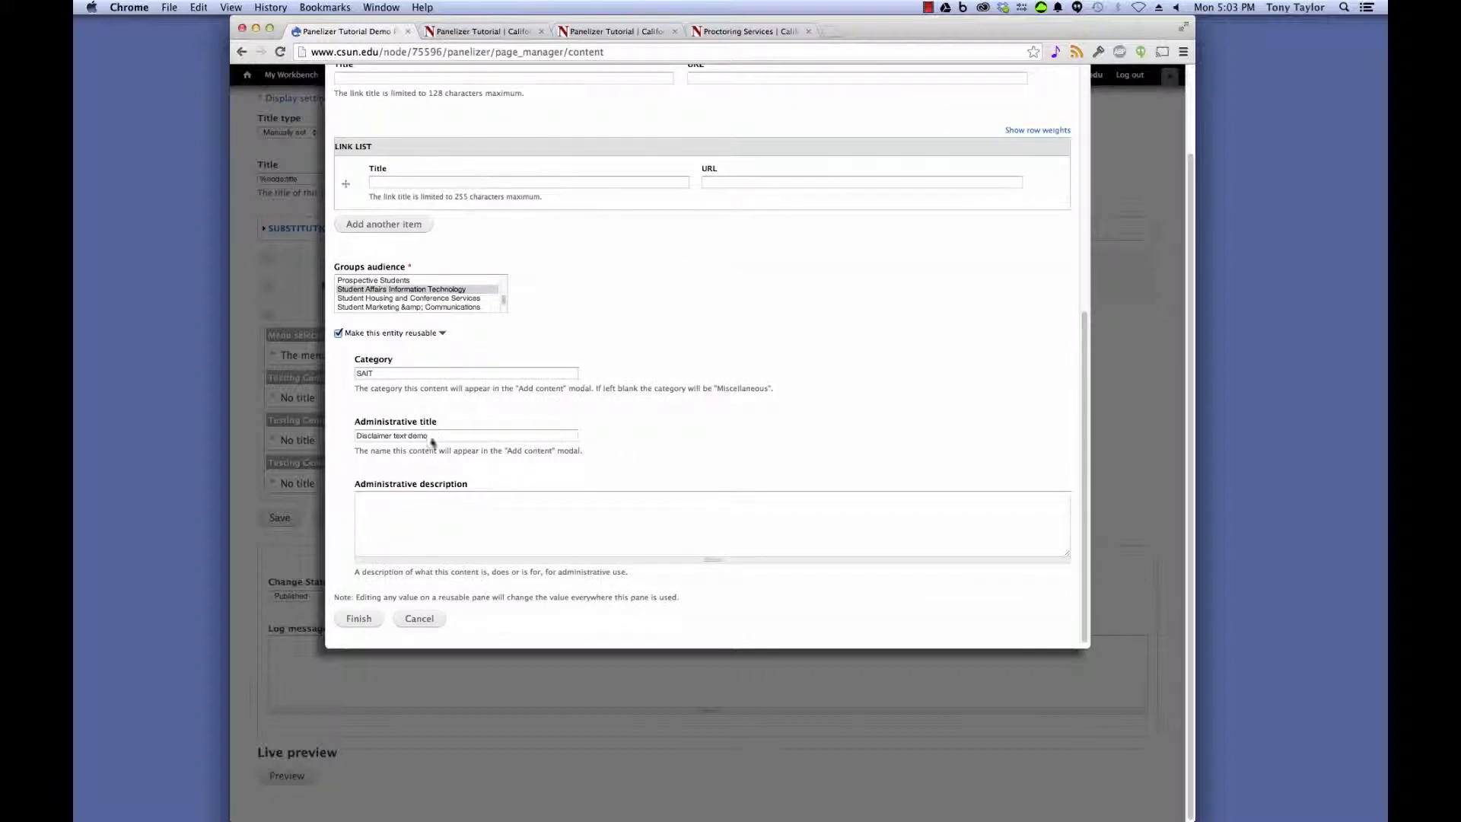
scroll(591, 430, up, 6)
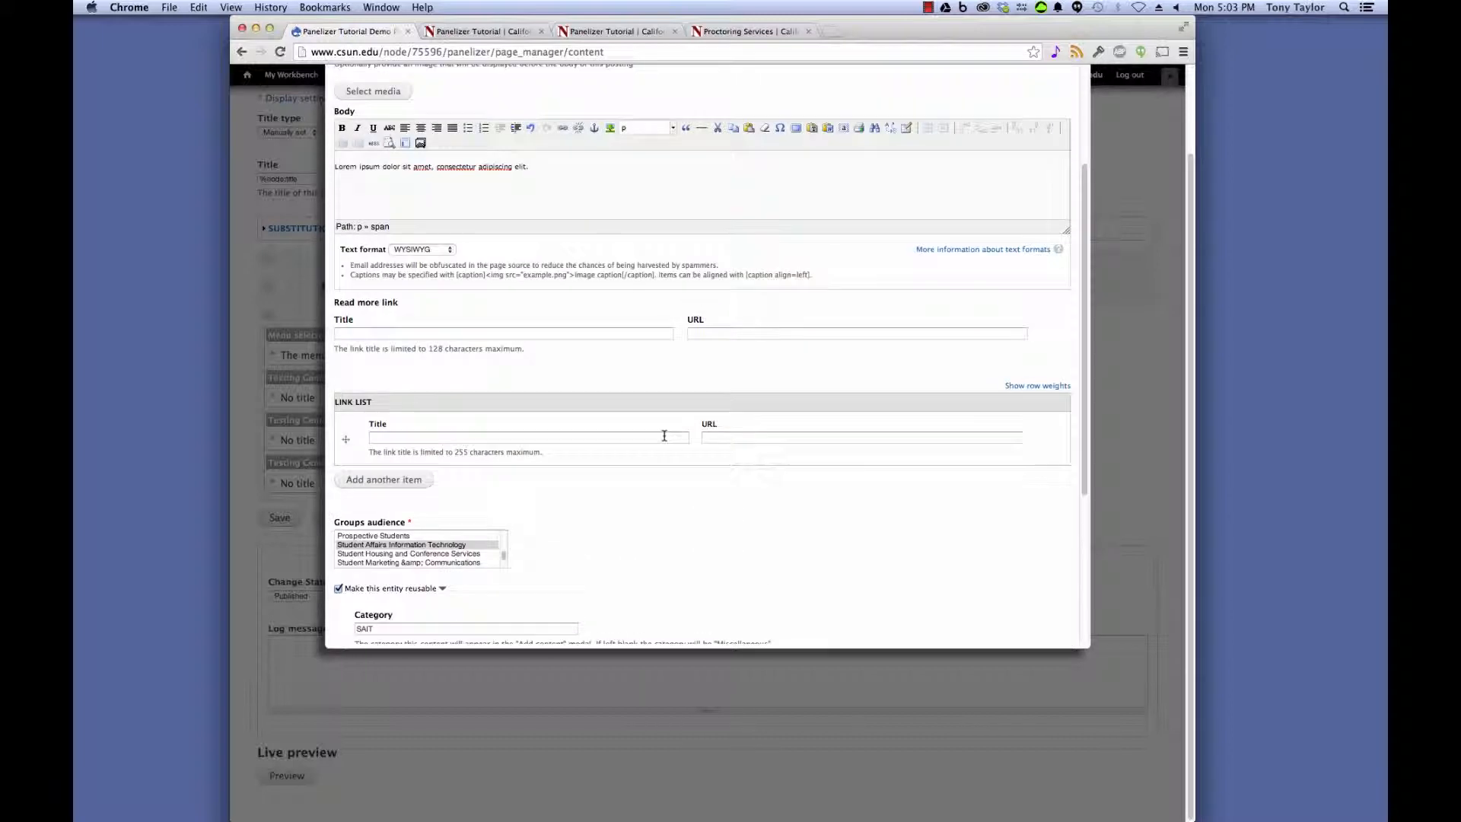
scroll(659, 506, down, 6)
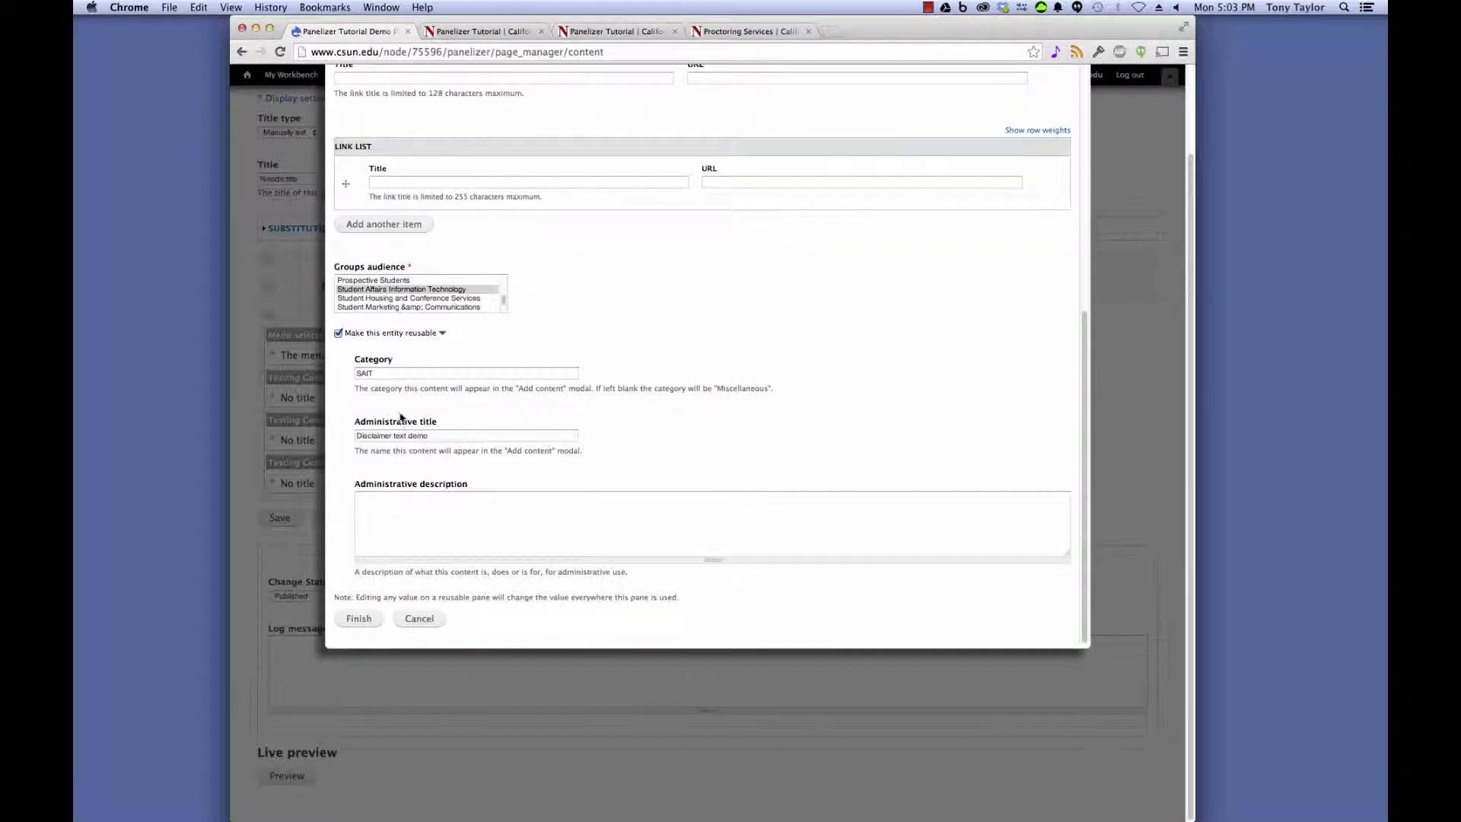
click(357, 620)
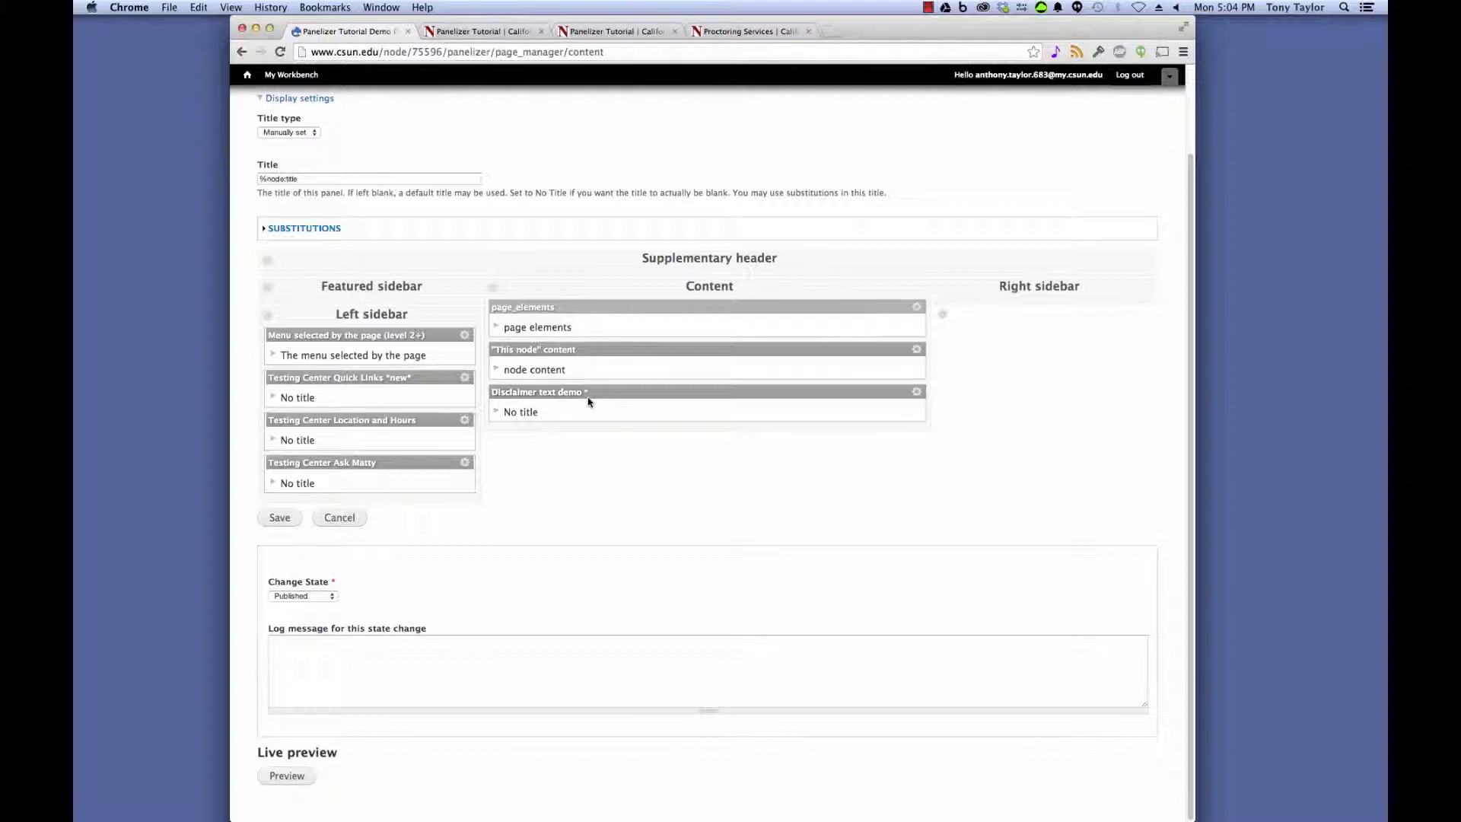
Save the Panelizer layout containing the Disclaimer text demo block and view the demo page.
click(274, 520)
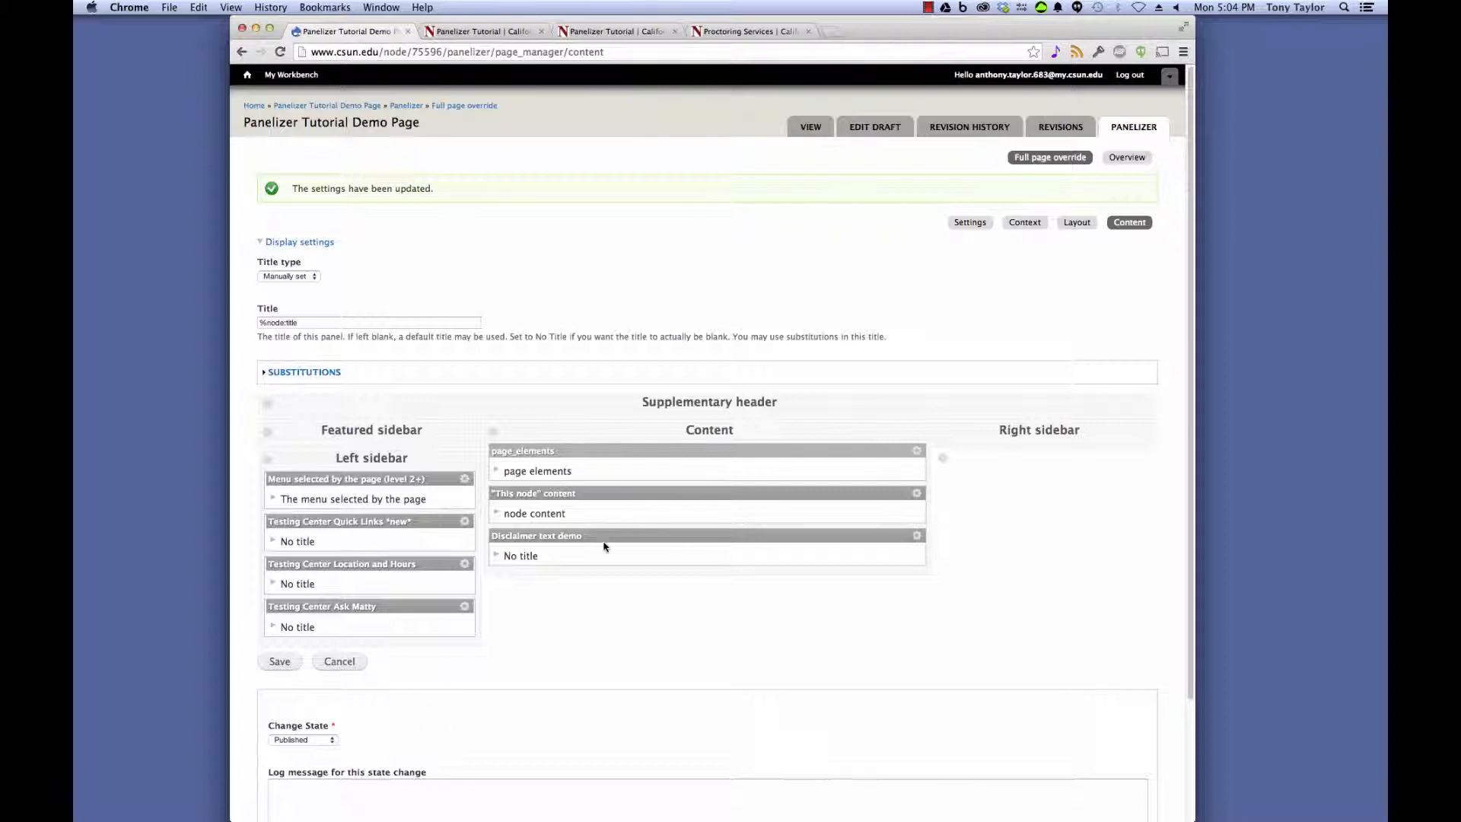
click(810, 127)
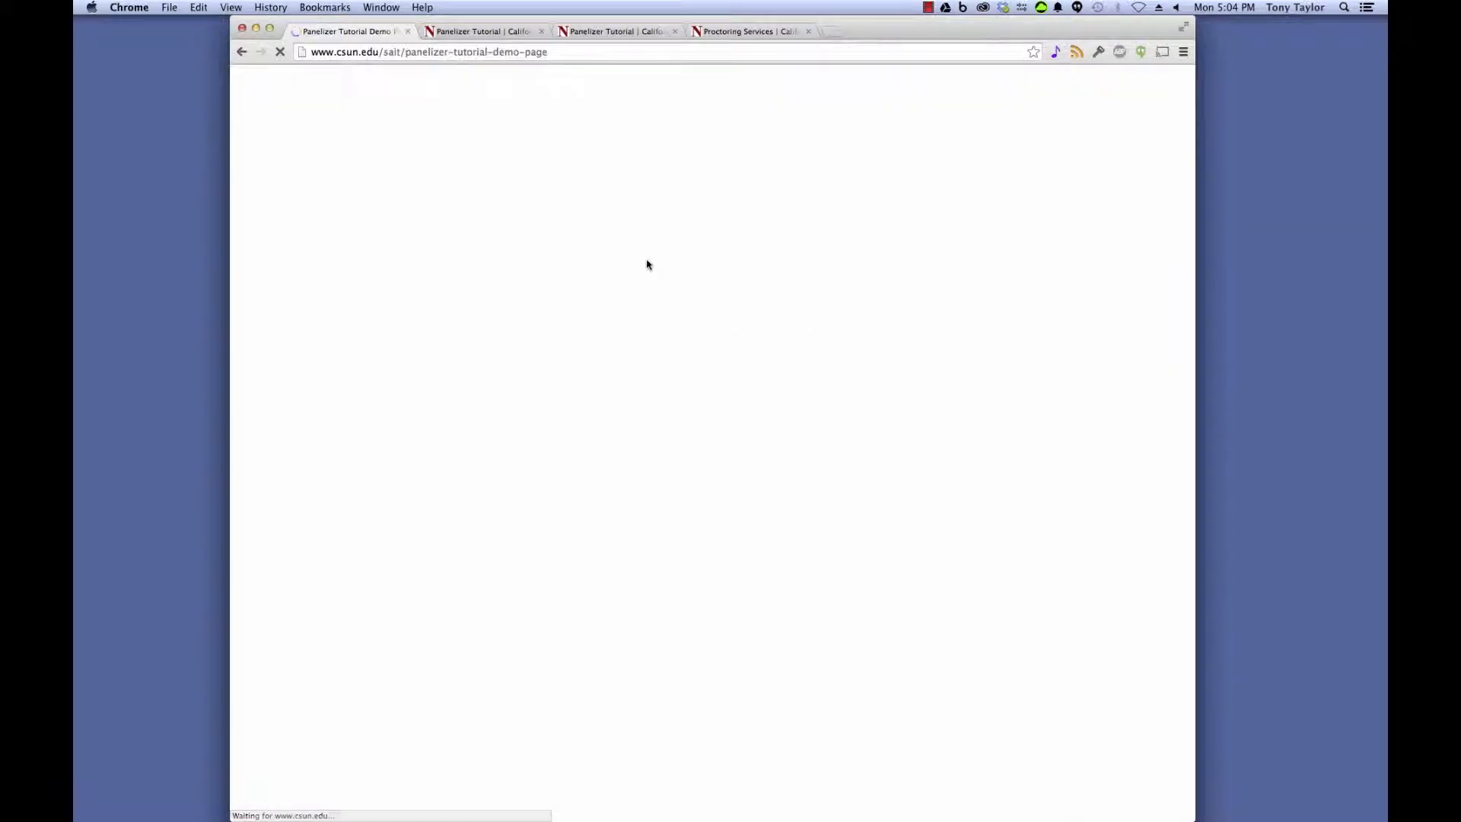
Edit the disclaimer block directly from the demo page, insert an empty line above its body text, and save it.
mouse_move(537, 580)
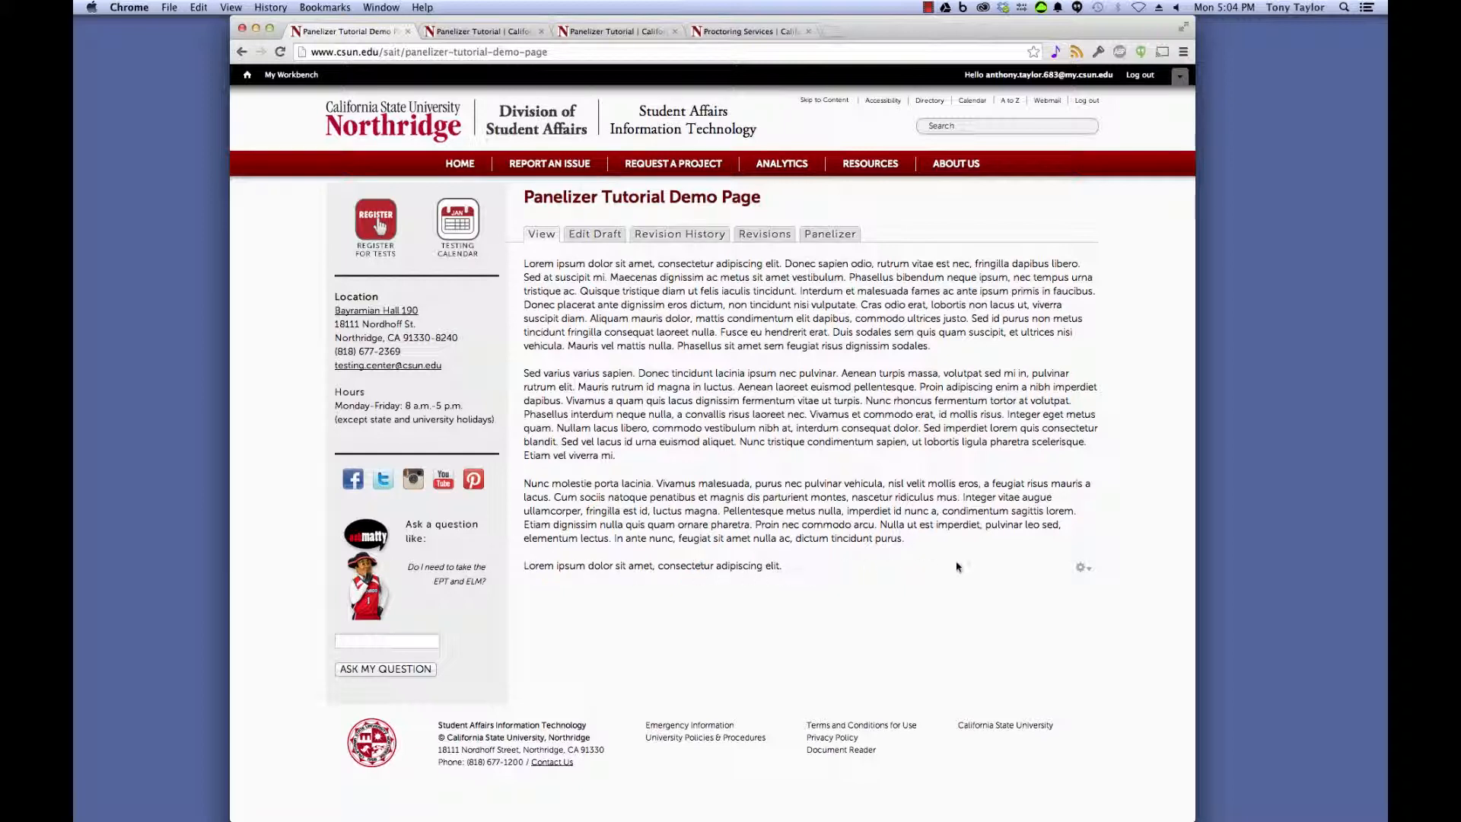
click(1081, 571)
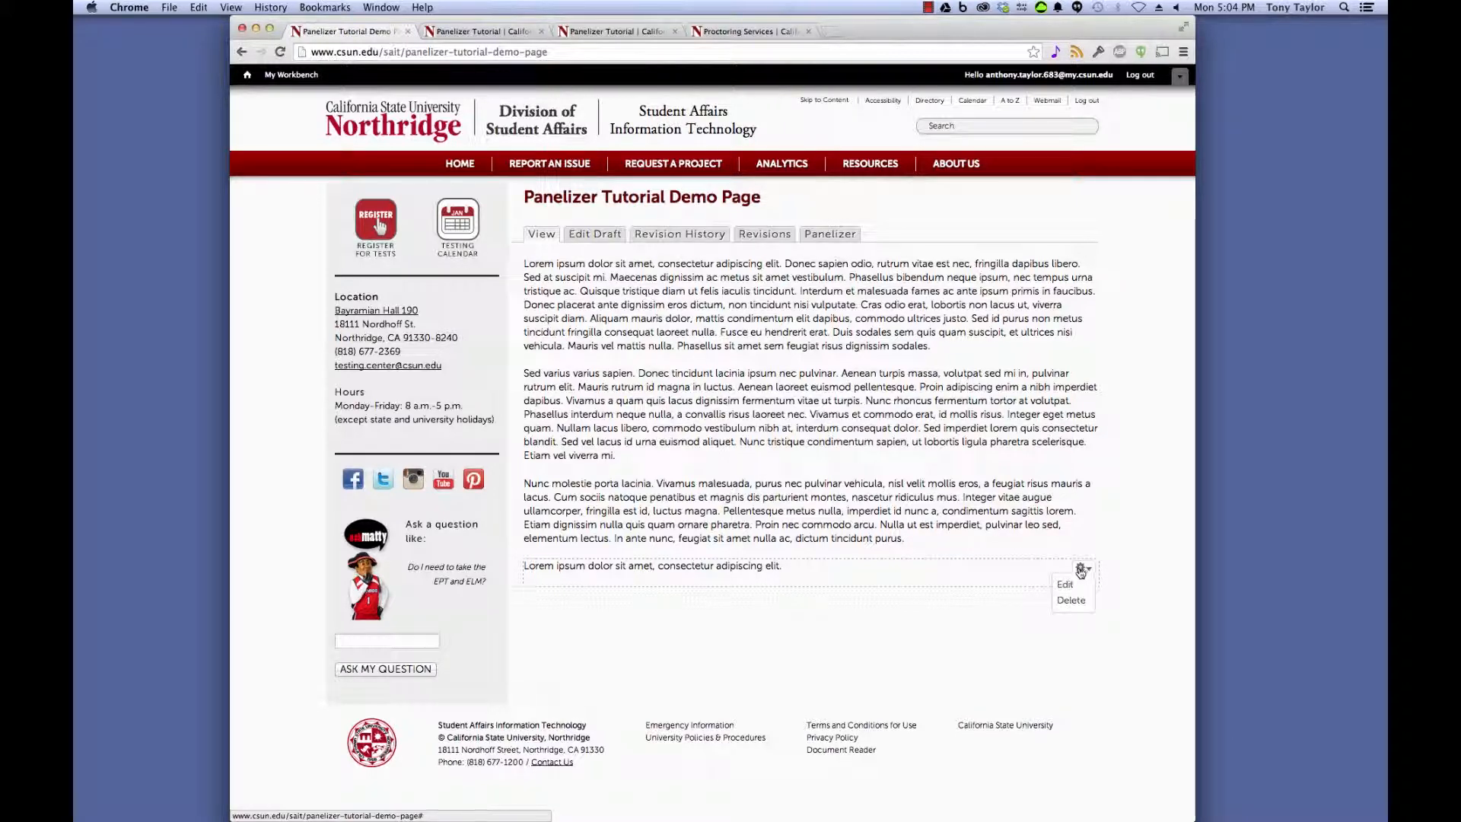
click(1071, 587)
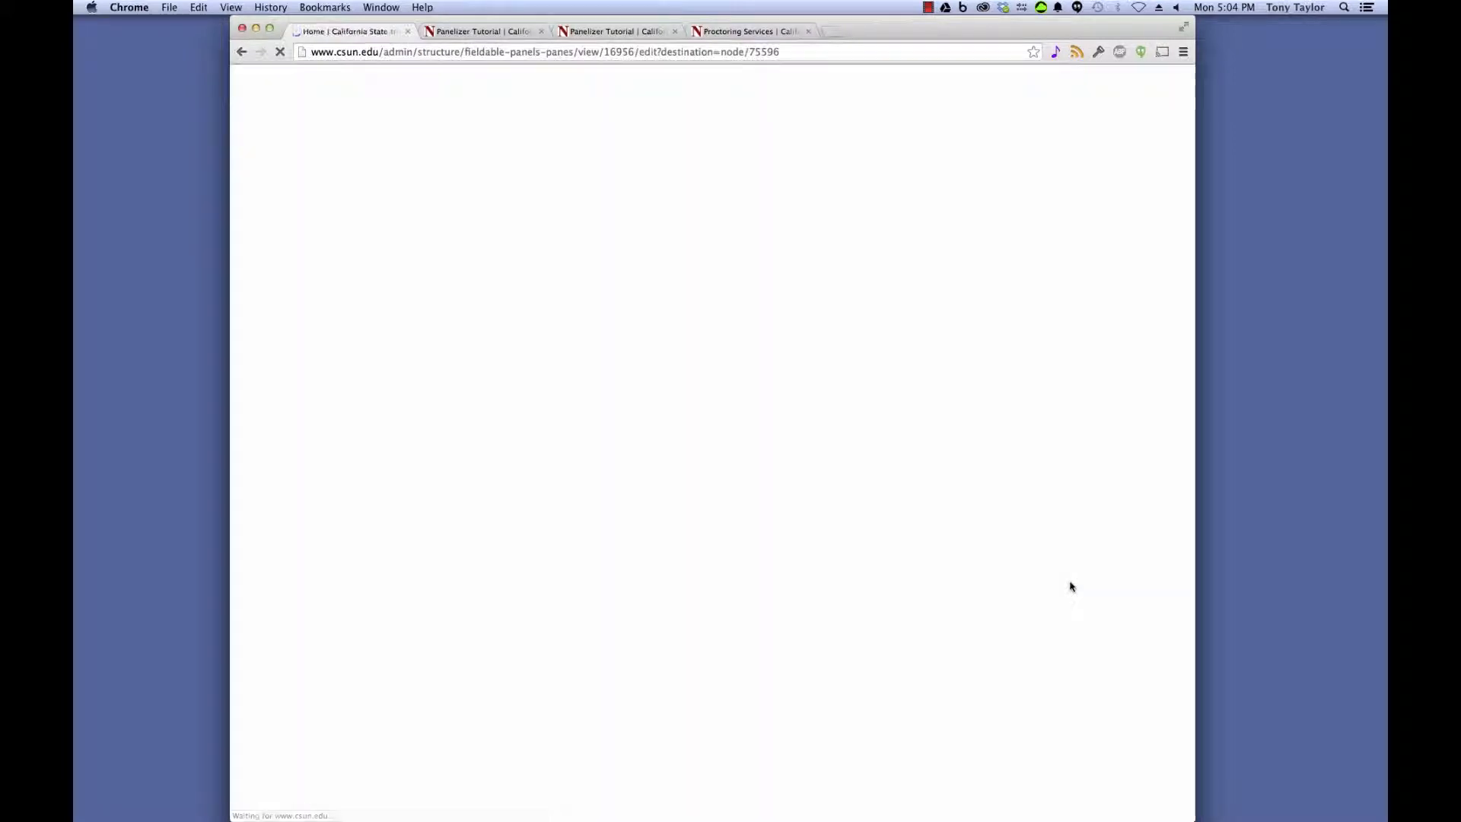
click(270, 352)
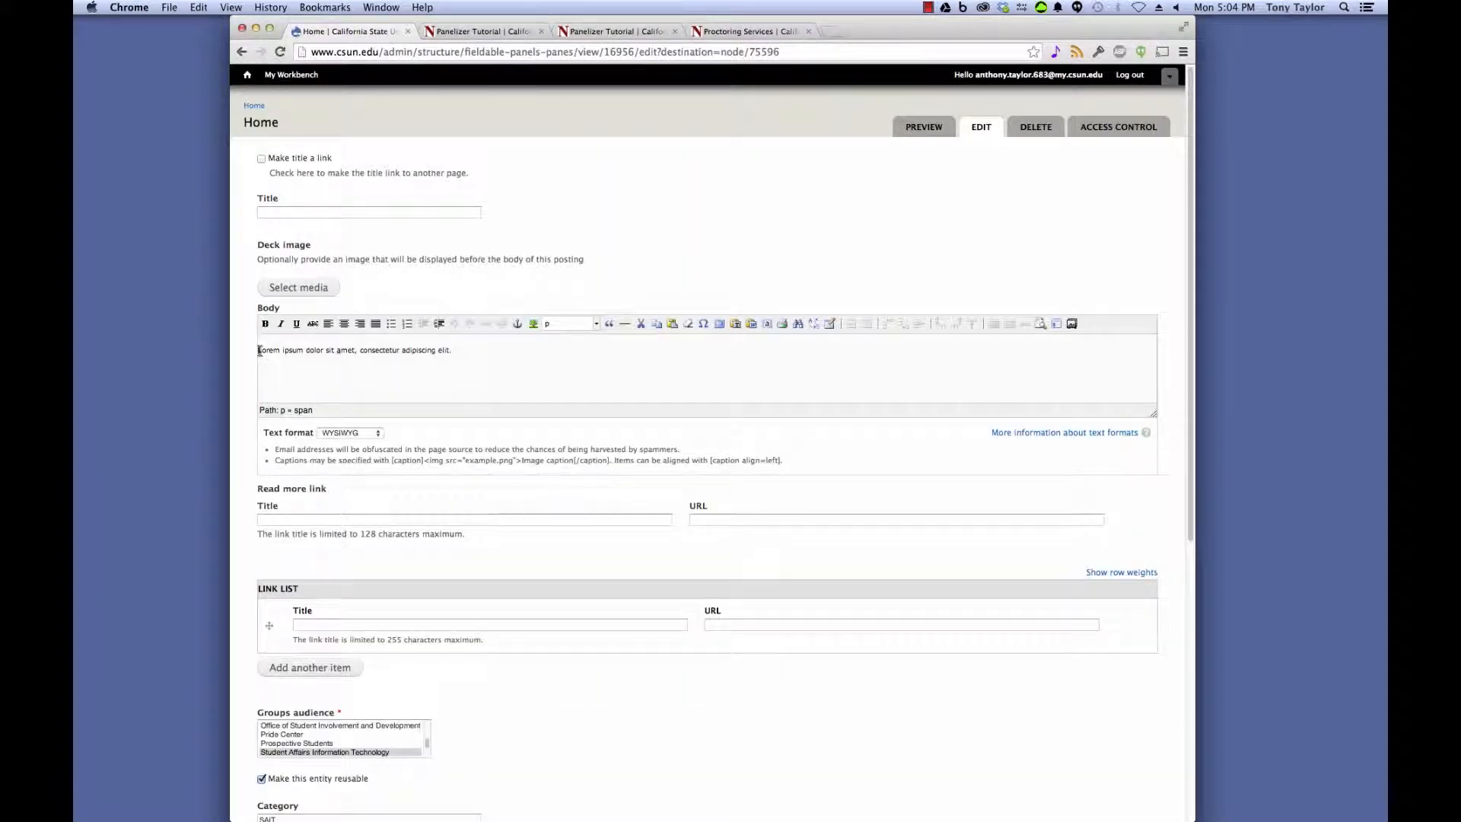
key(Return)
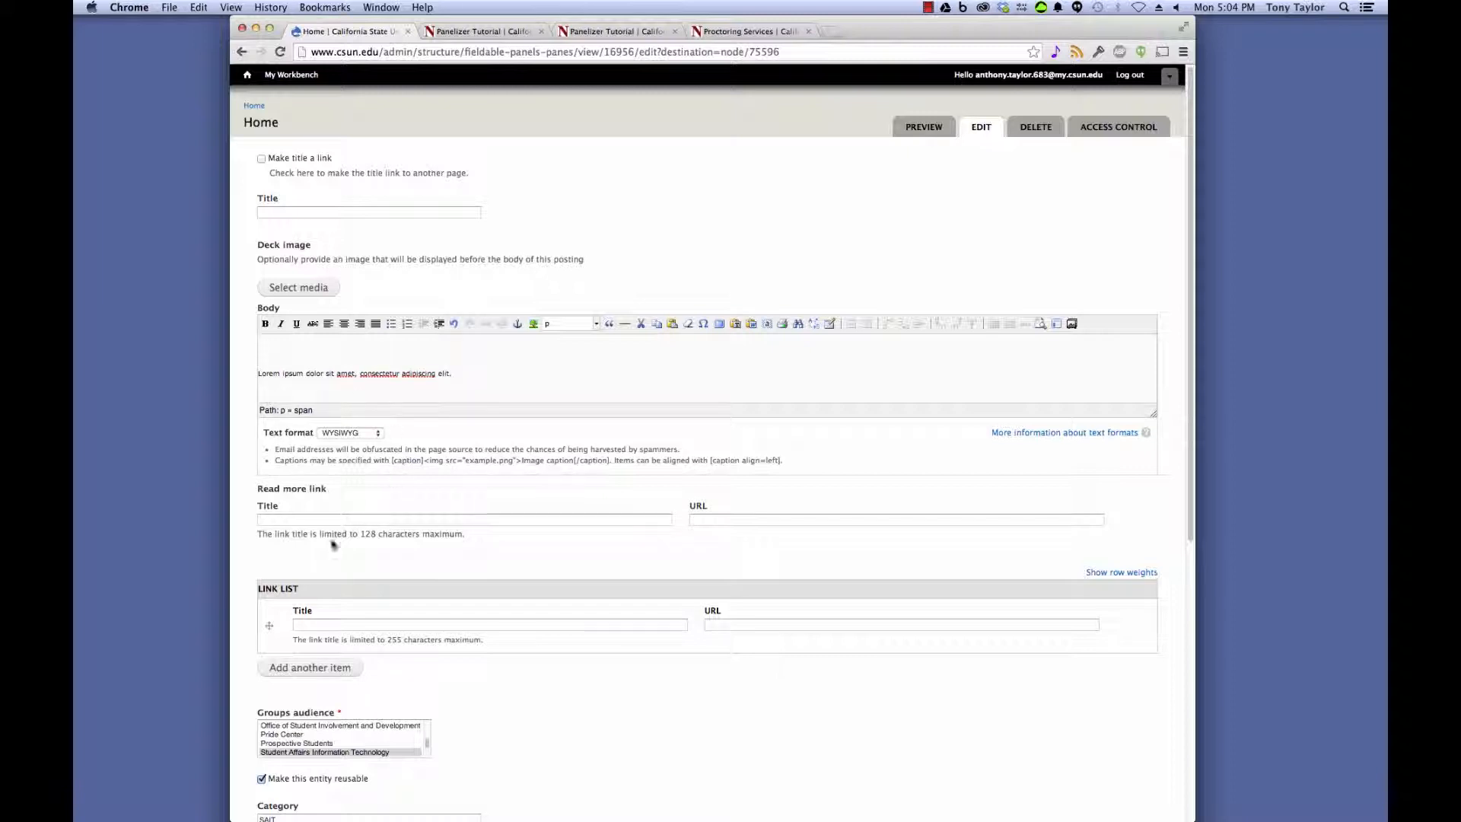
scroll(262, 633, down, 6)
click(277, 766)
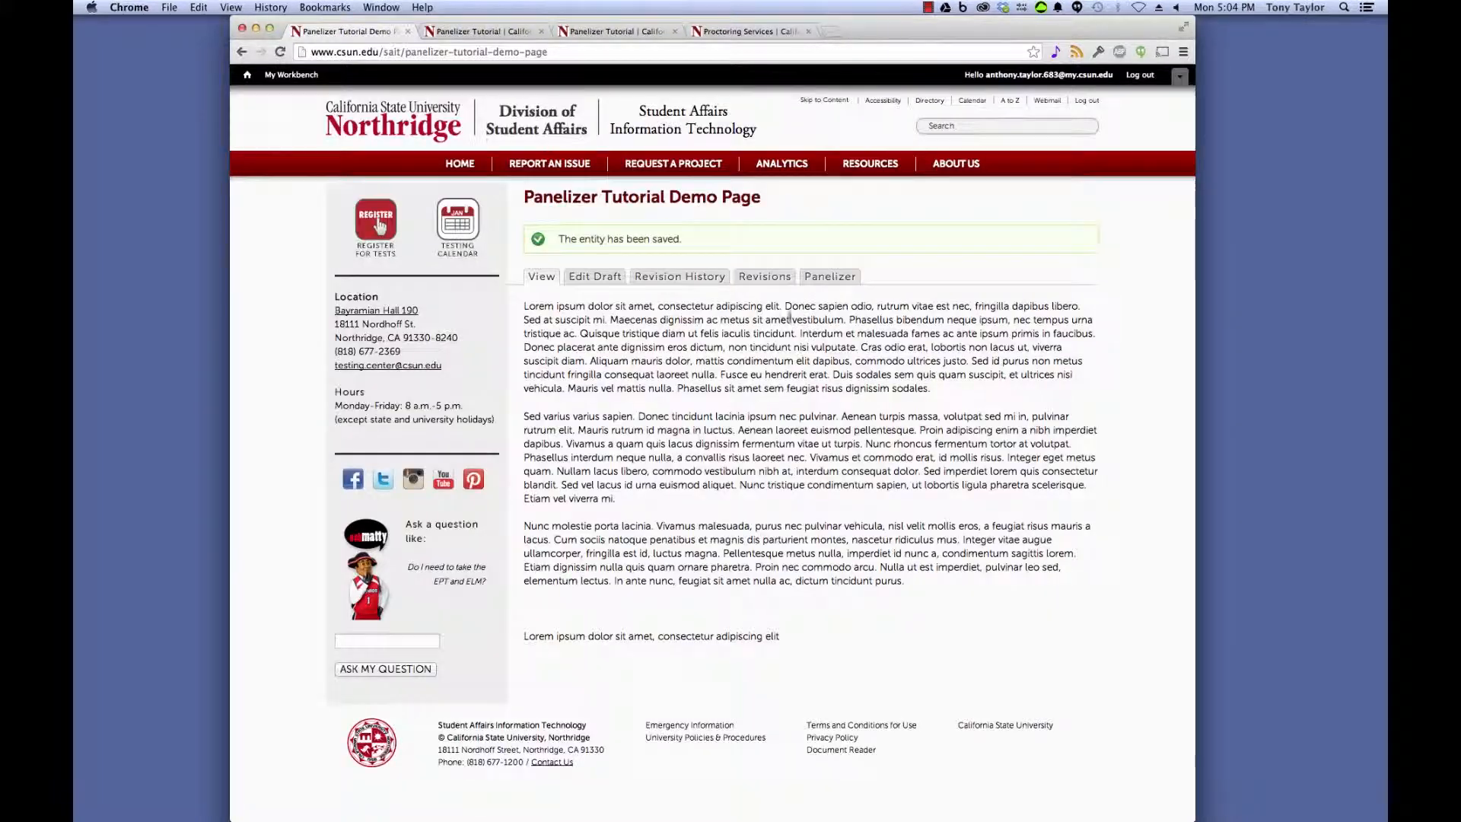
mouse_move(552, 620)
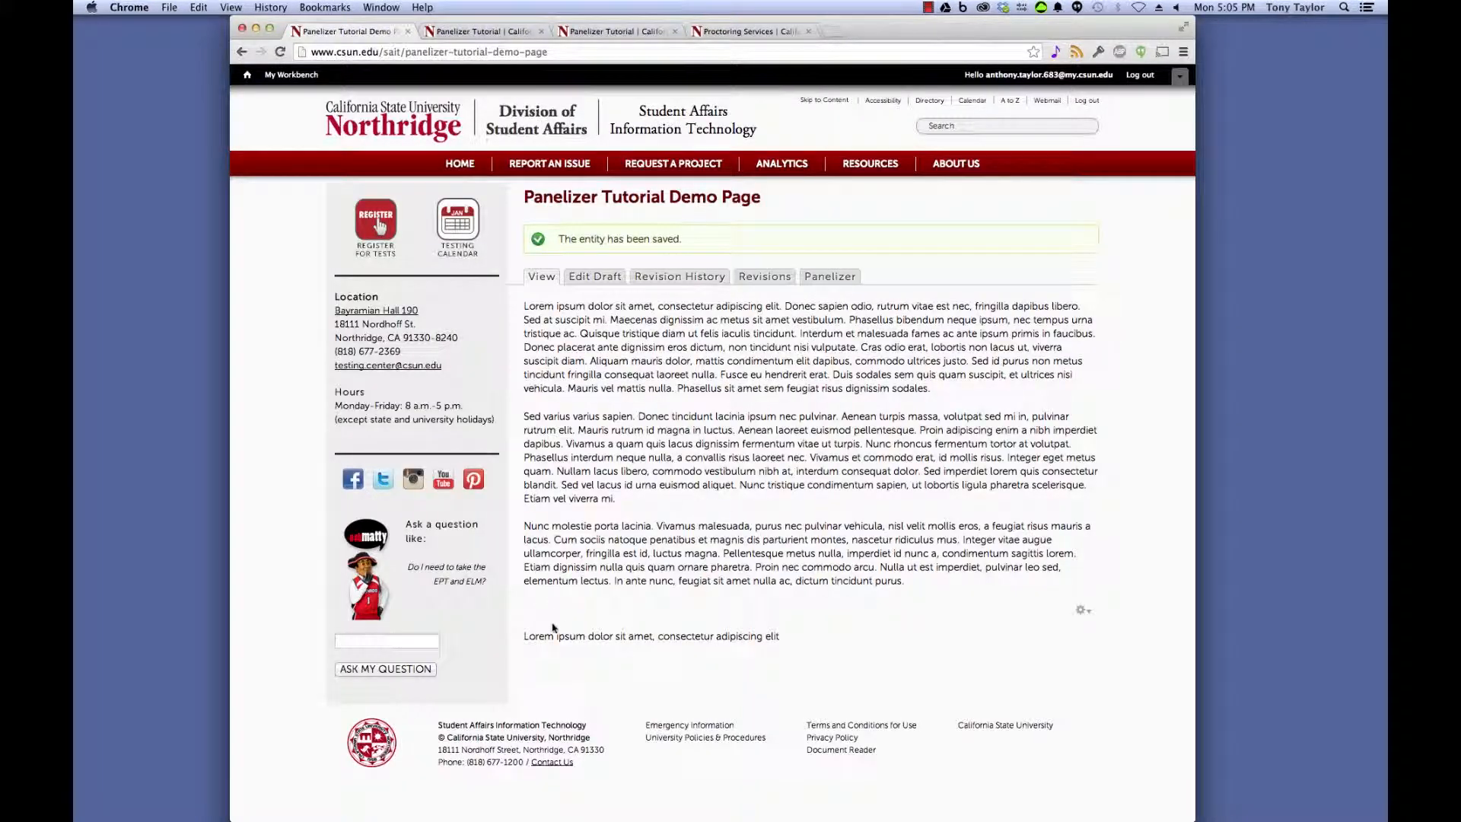